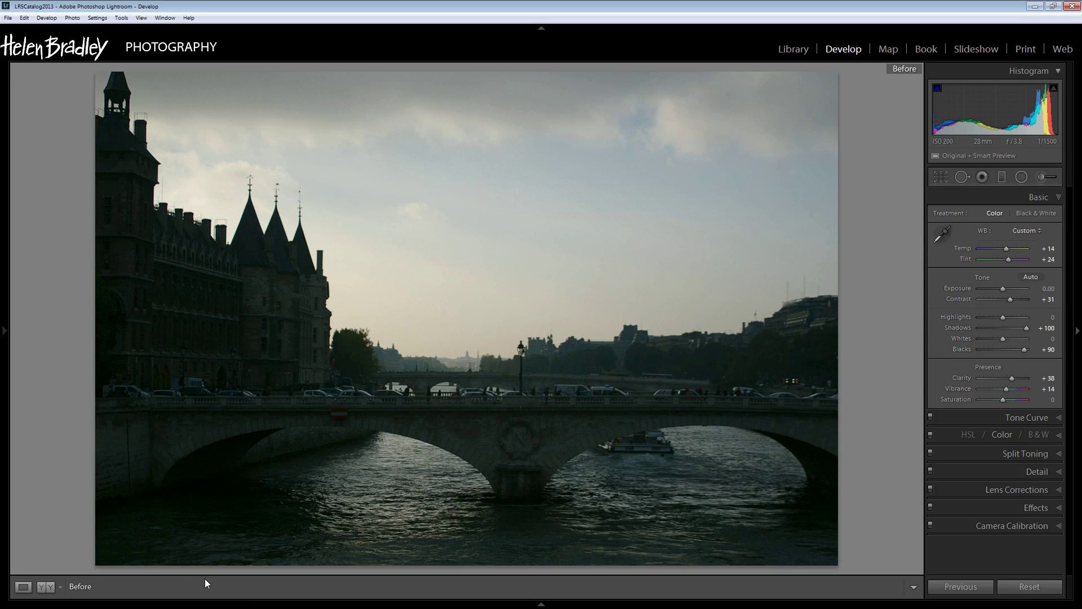
Step: Toggle between the edited and original versions of the photo to compare them
key(backslash)
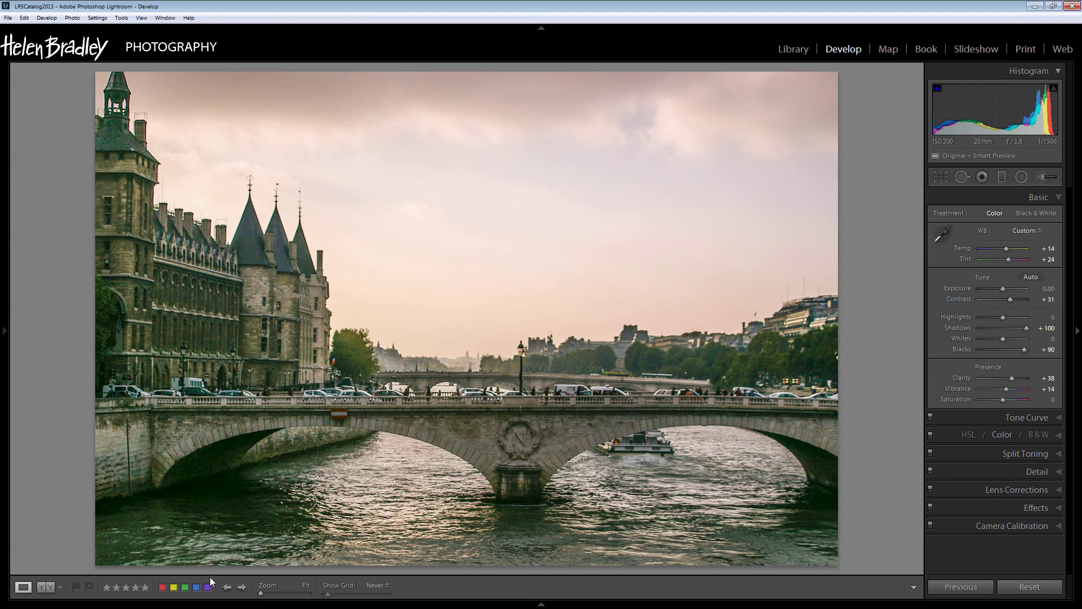
key(backslash)
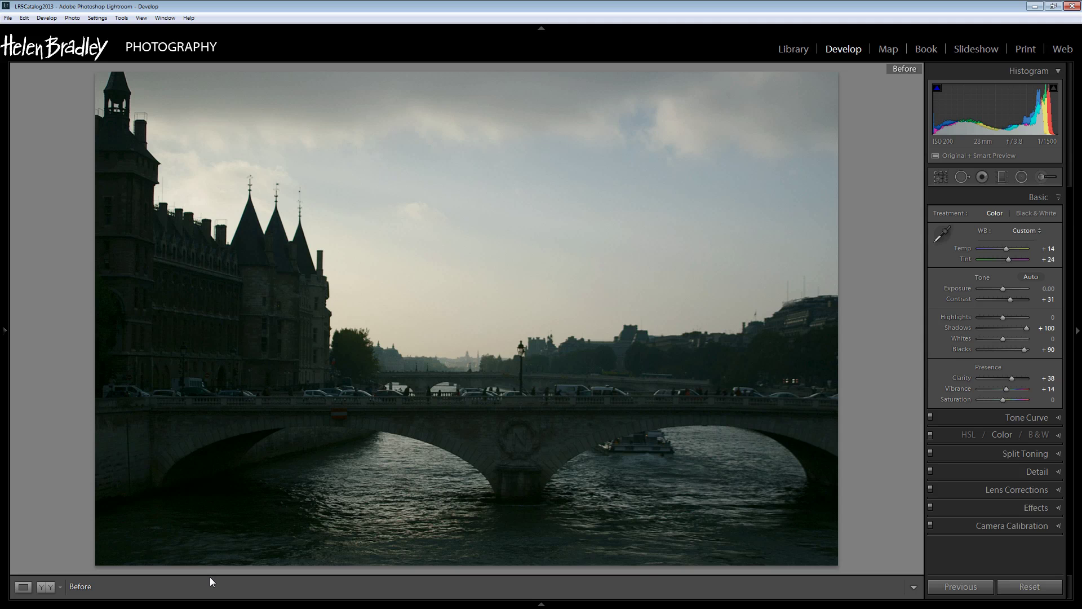
key(backslash)
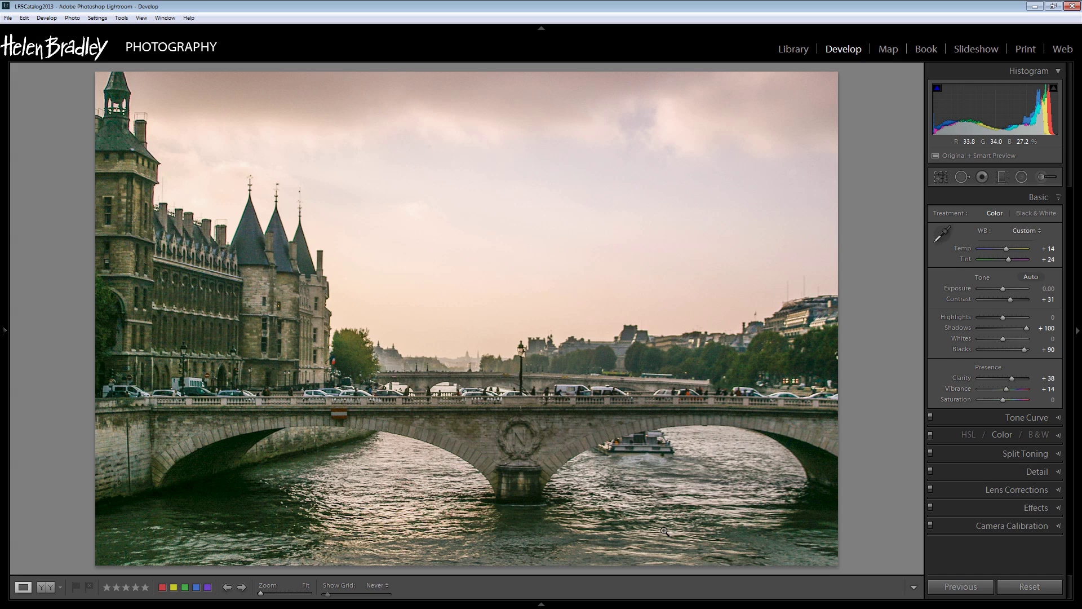
key(backslash)
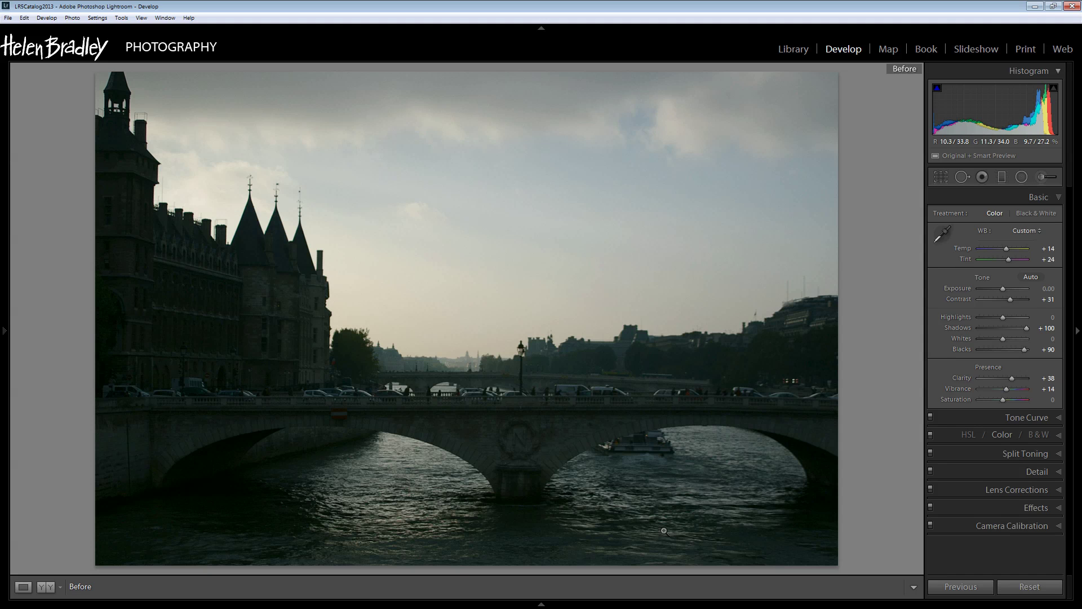
key(backslash)
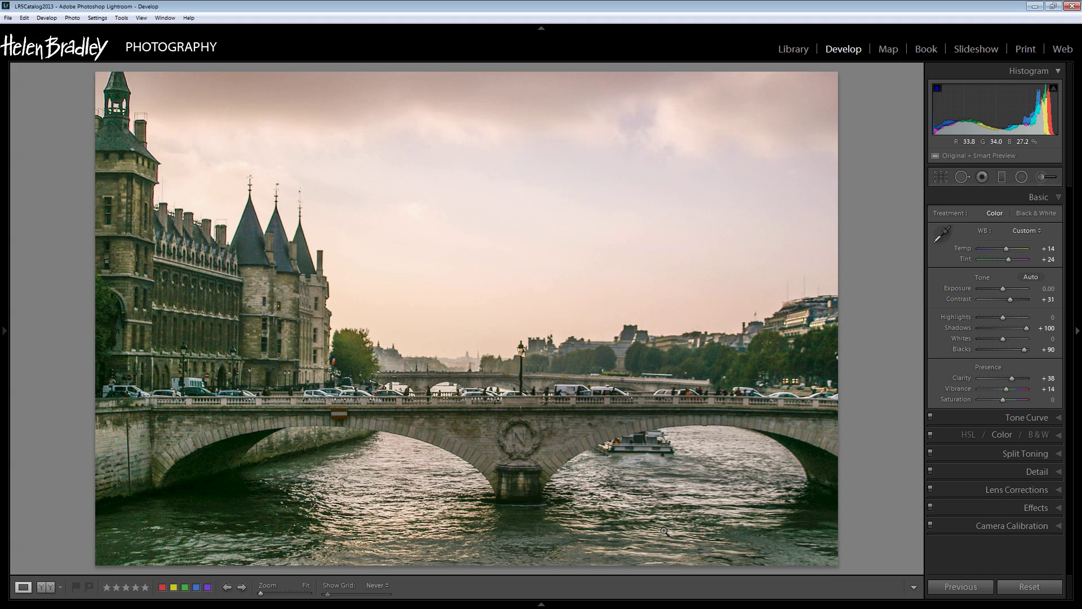
Step: Switch to the unedited '2 of 2' virtual copy of the Paris bridge photo
click(541, 604)
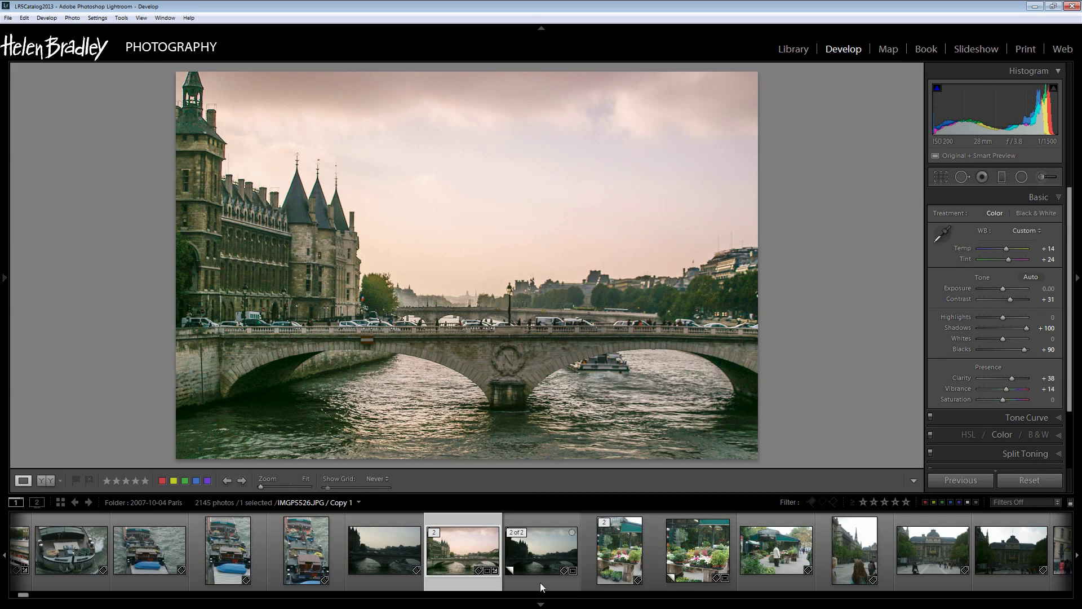
click(539, 551)
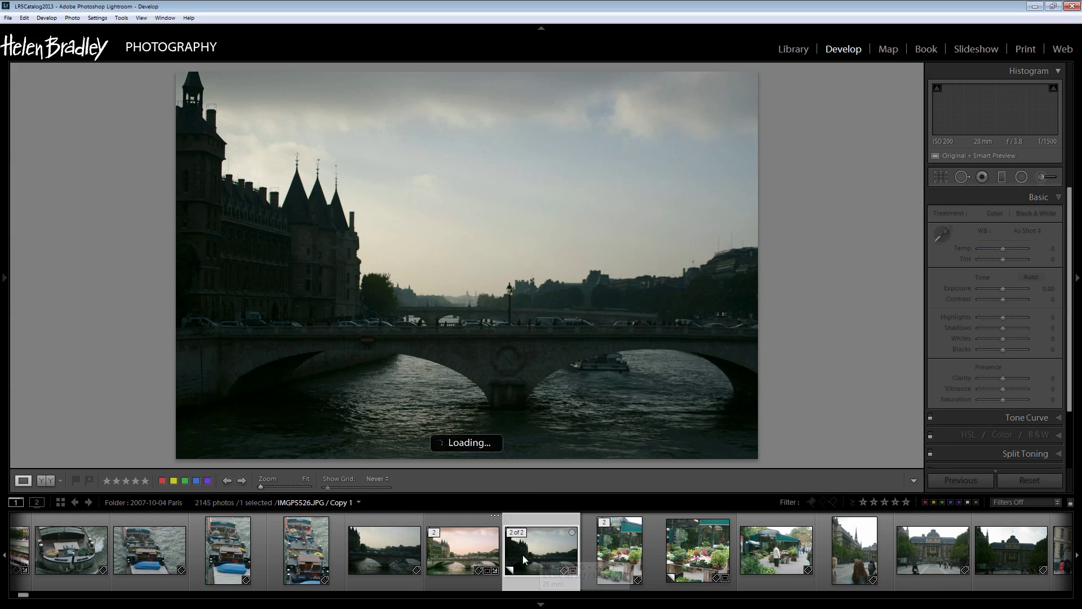
click(541, 604)
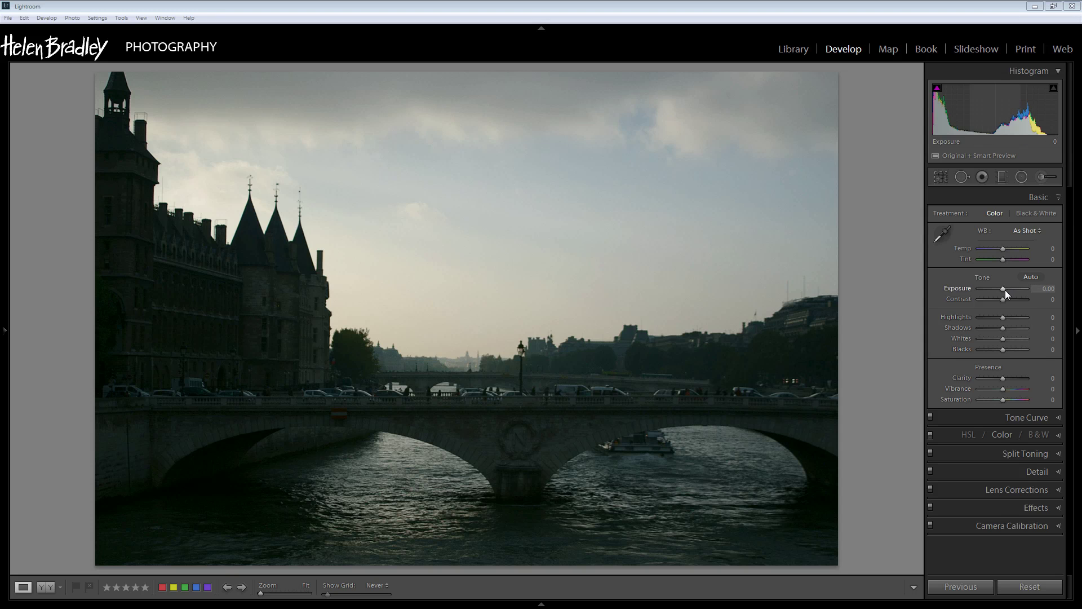
Step: Raise exposure, cut Contrast to −14 and pull Highlights down to −100
drag(1003, 290, 1018, 295)
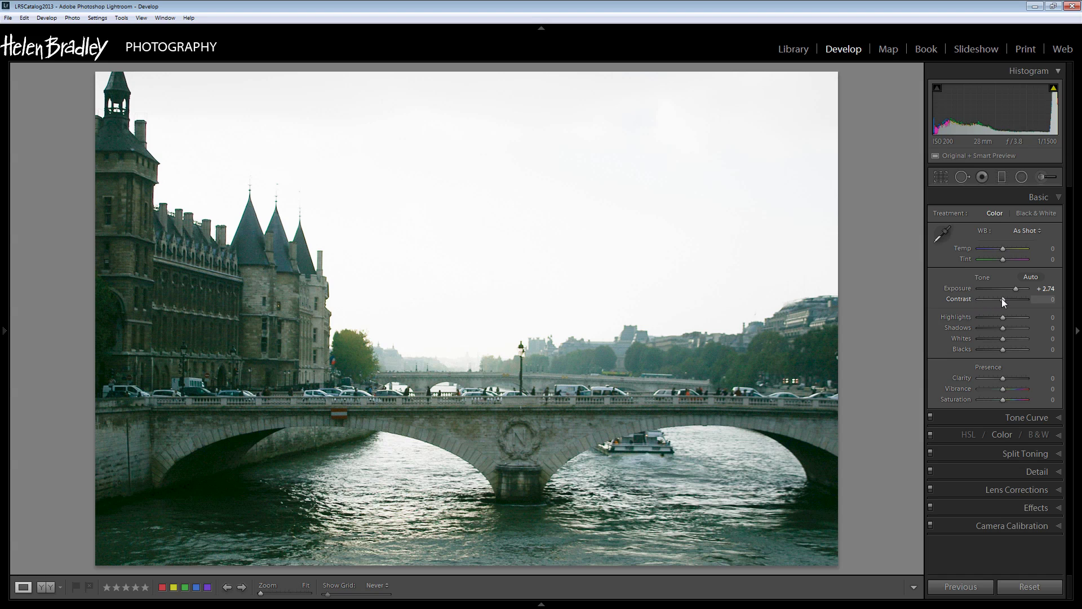
mouse_move(1002, 298)
mouse_down()
mouse_move(986, 299)
mouse_move(1012, 302)
mouse_move(999, 302)
mouse_up()
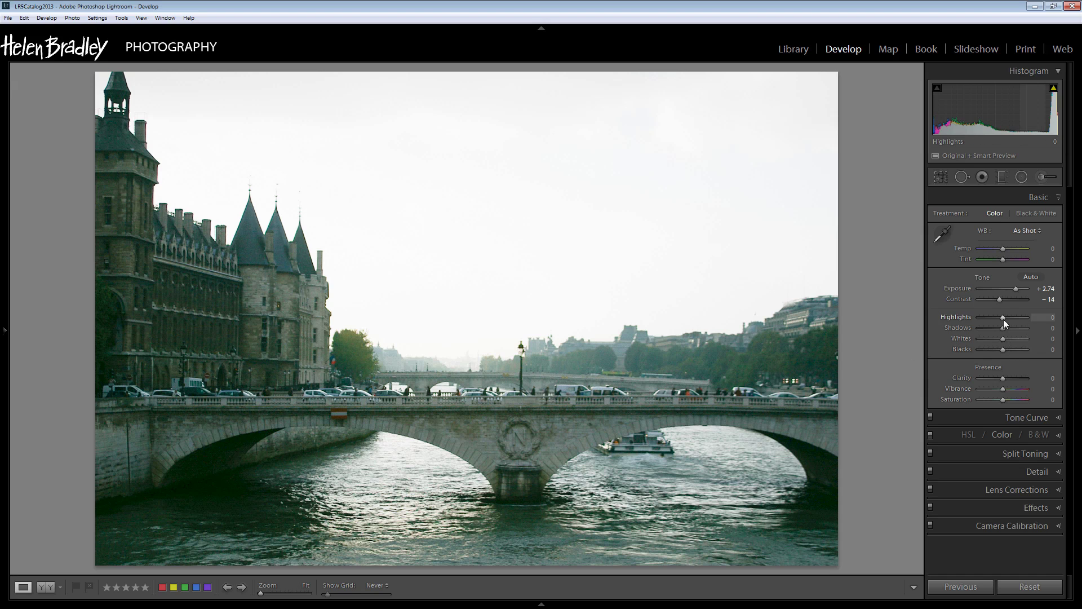
drag(1003, 319, 974, 341)
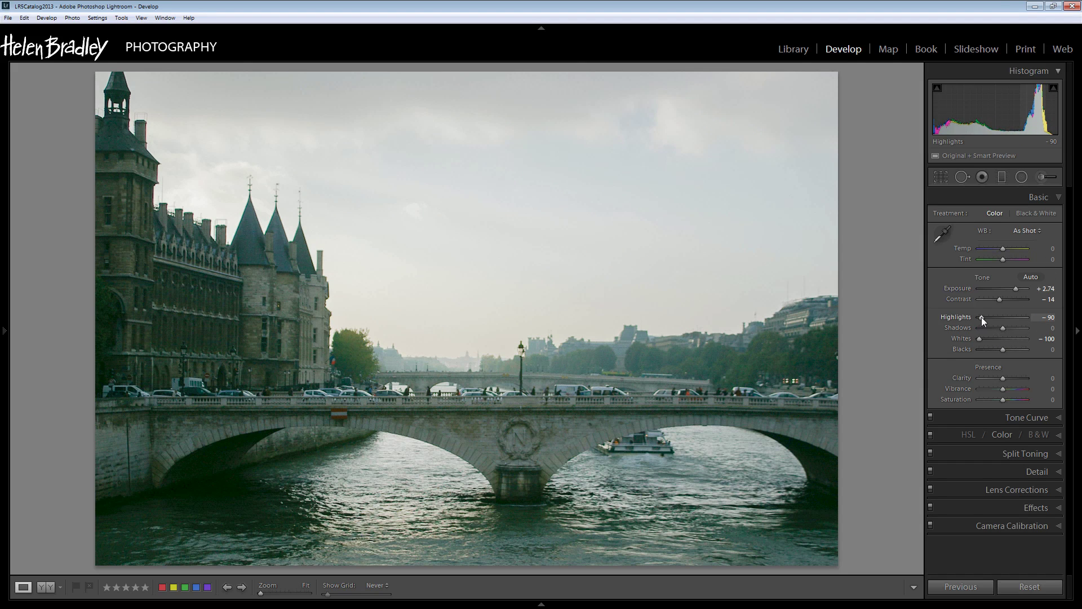
drag(981, 317, 975, 316)
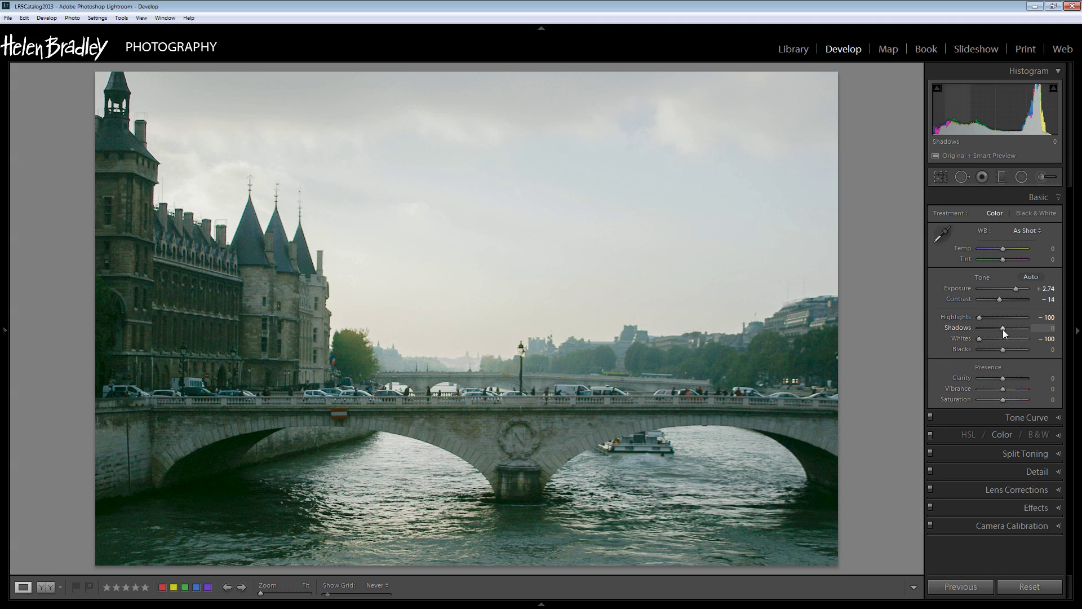
Step: Lift Shadows to +43, deepen Blacks to −29 and settle Exposure at +2.50
drag(1002, 329, 1012, 326)
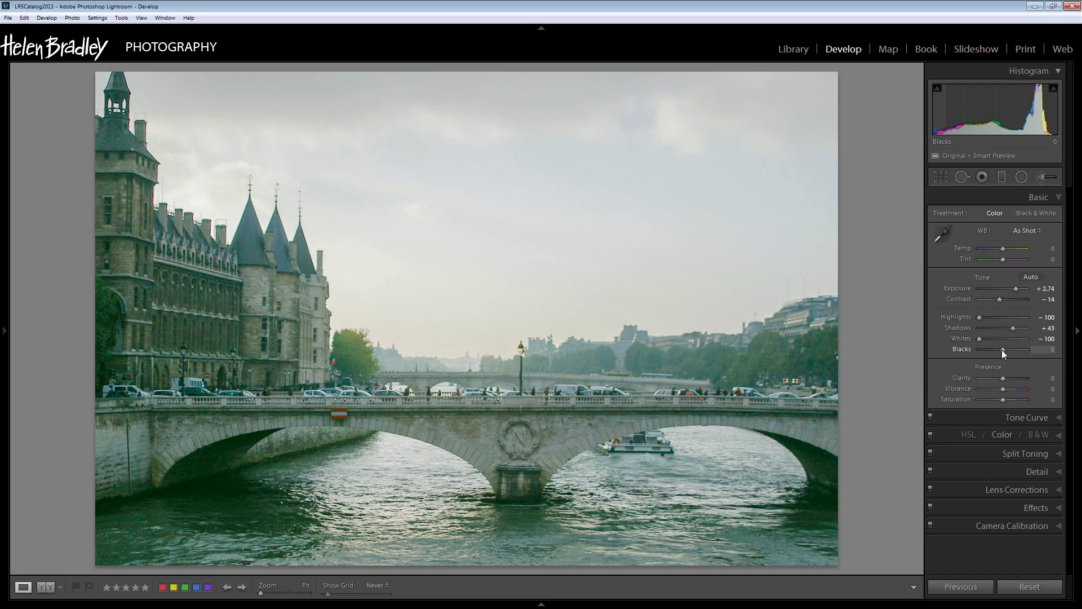
drag(1002, 349, 995, 353)
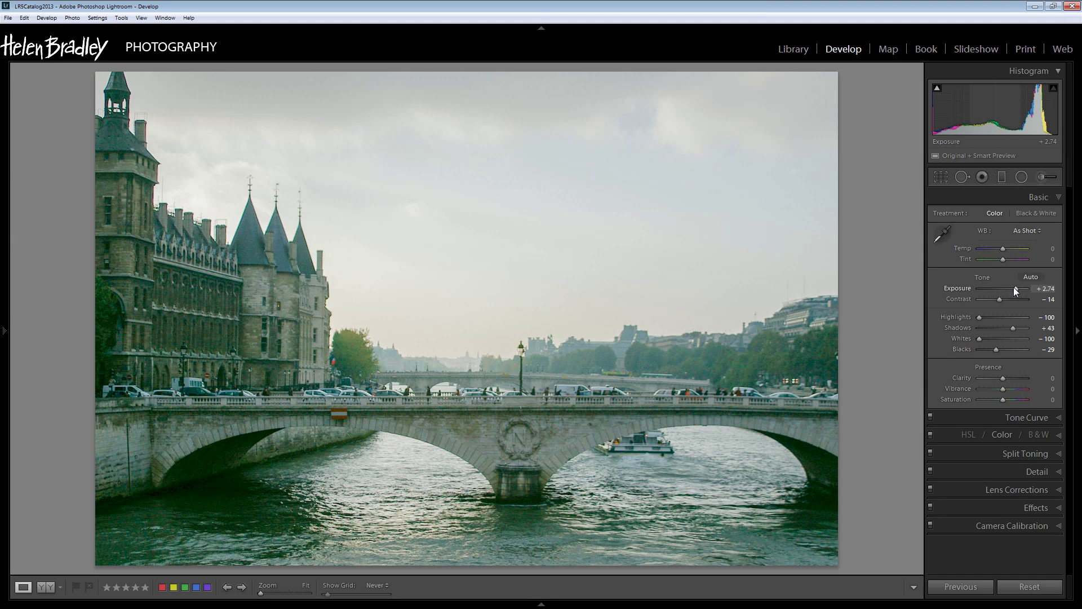
drag(1016, 291, 1013, 292)
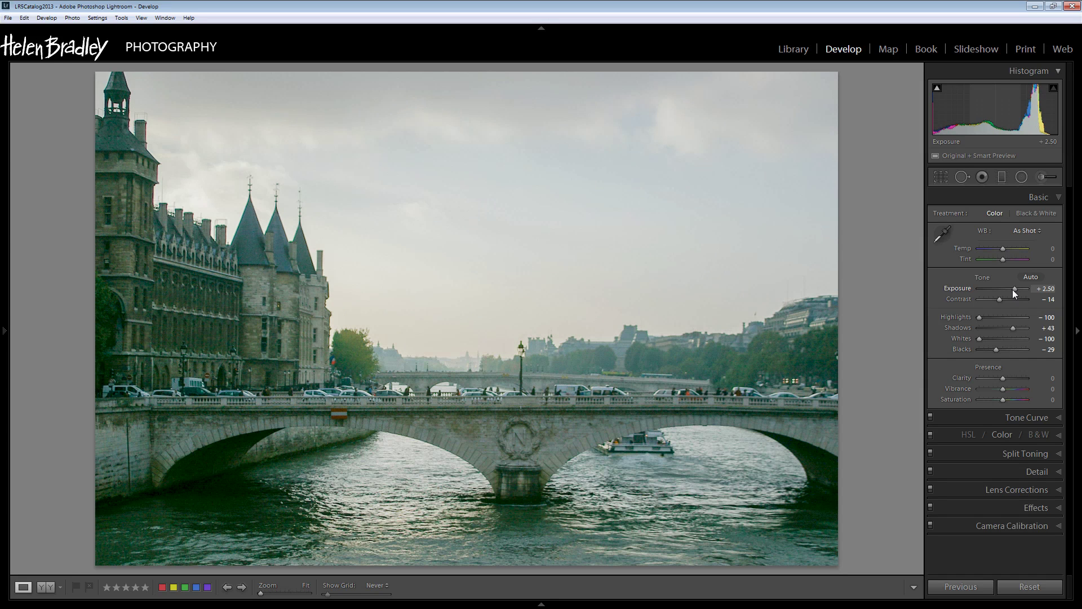
drag(1012, 289, 1013, 289)
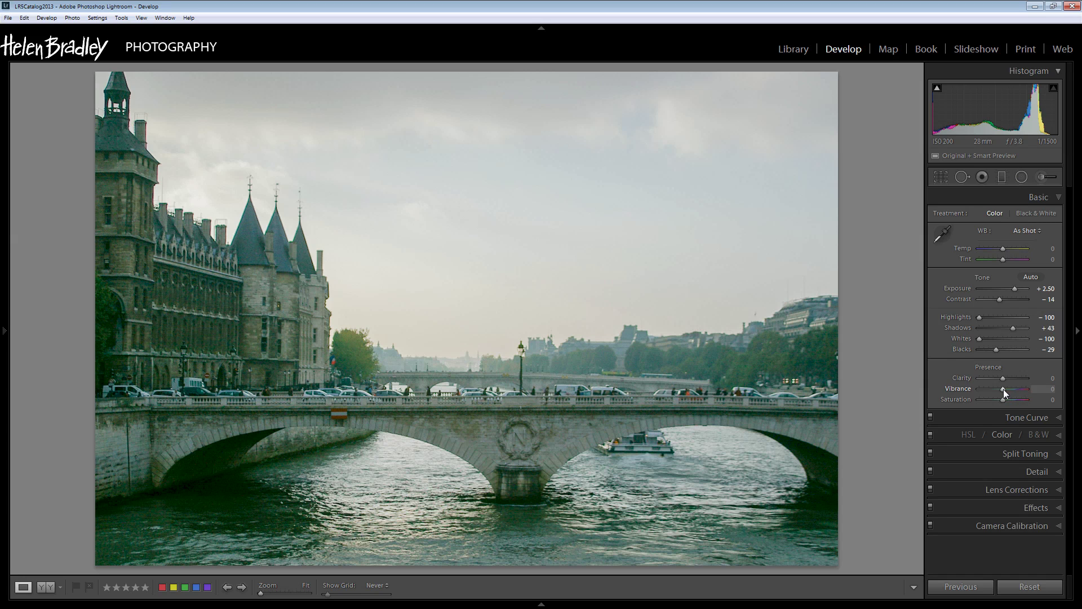
Step: Set Presence to Vibrance +31, Clarity +55 and Saturation +14
drag(1003, 389, 1029, 391)
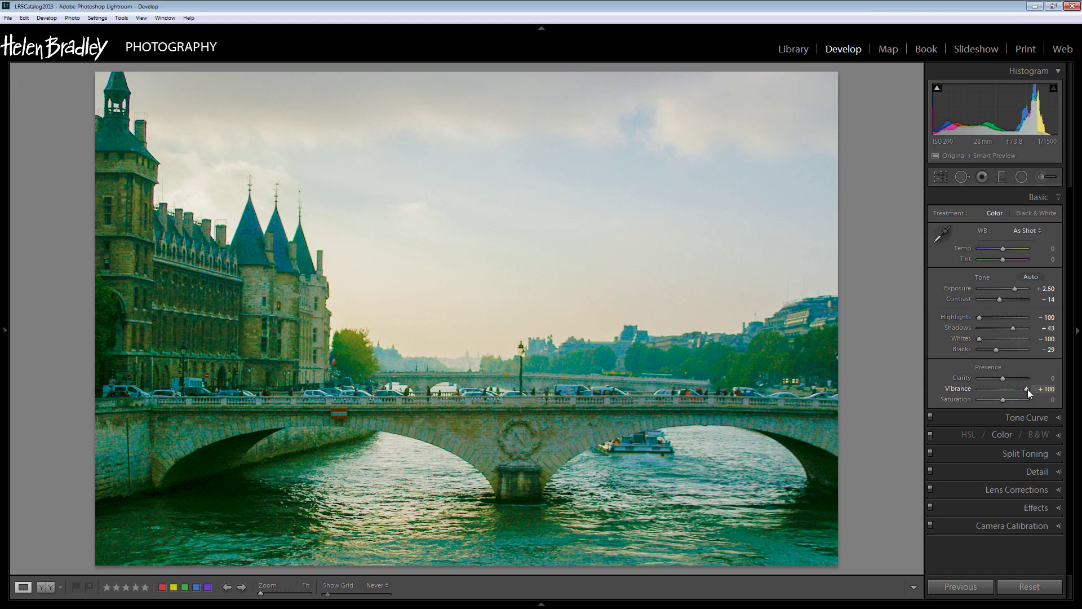
drag(1027, 388, 1010, 387)
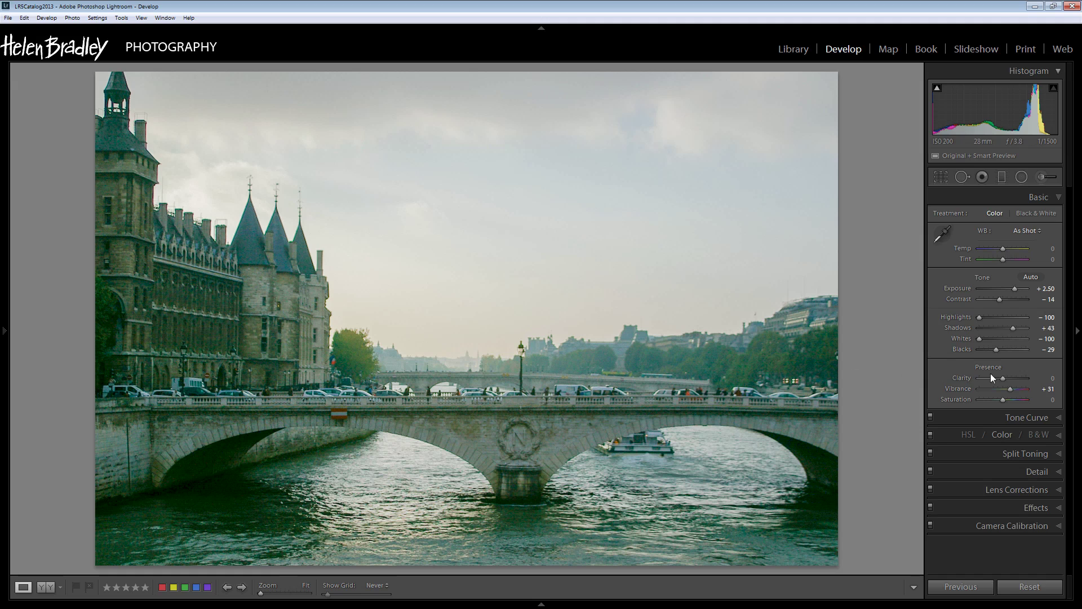
drag(1000, 379, 1014, 378)
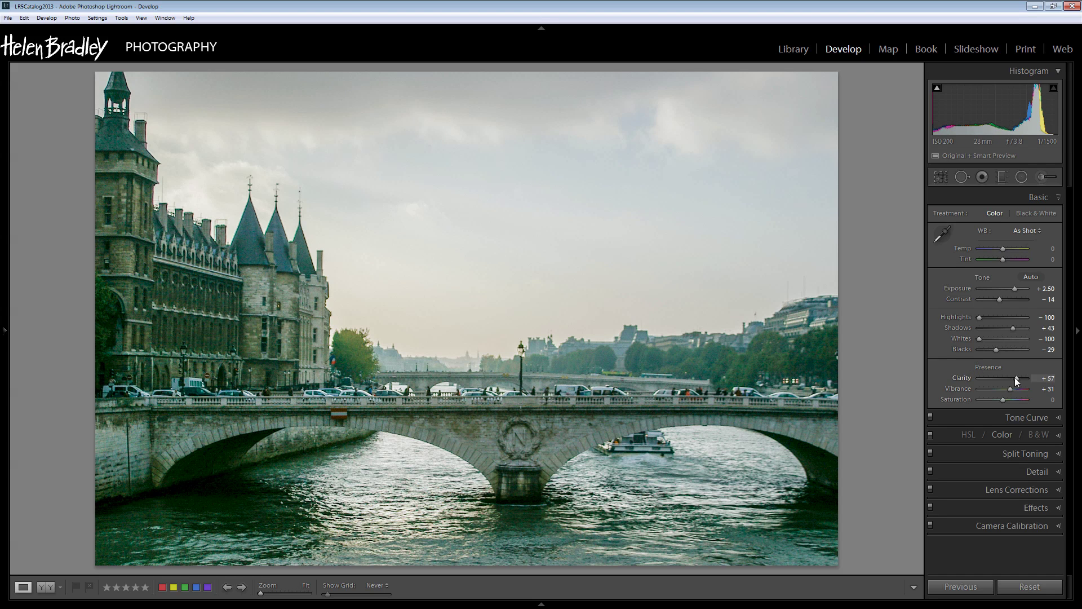
drag(1018, 381, 1017, 382)
drag(1003, 400, 1009, 401)
drag(1007, 401, 1006, 400)
Step: Sample a custom white balance from the castle's neutral stonework with the eyedropper
click(941, 237)
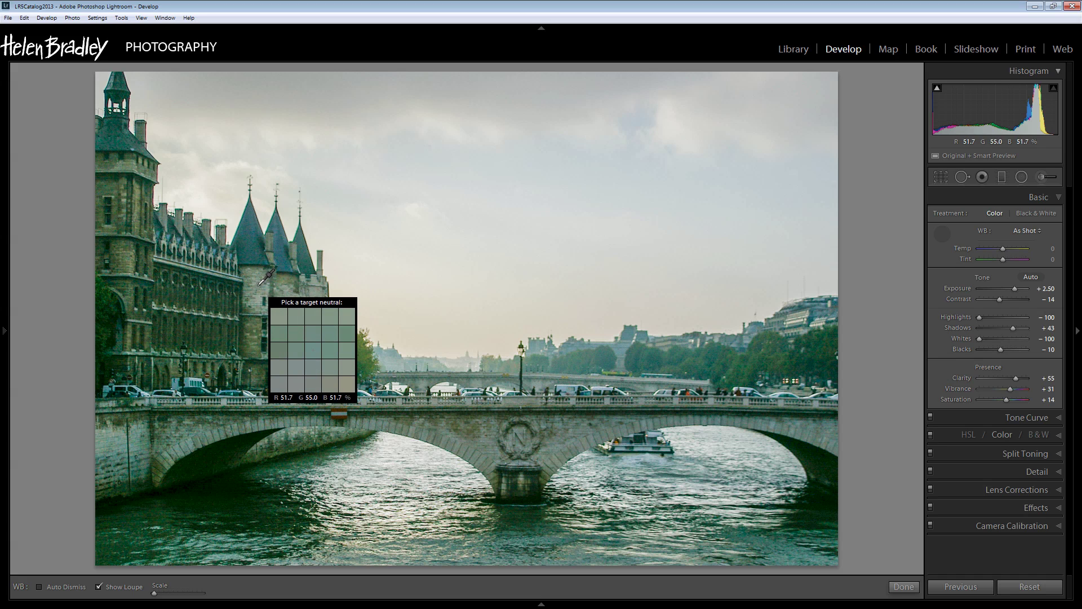
click(260, 284)
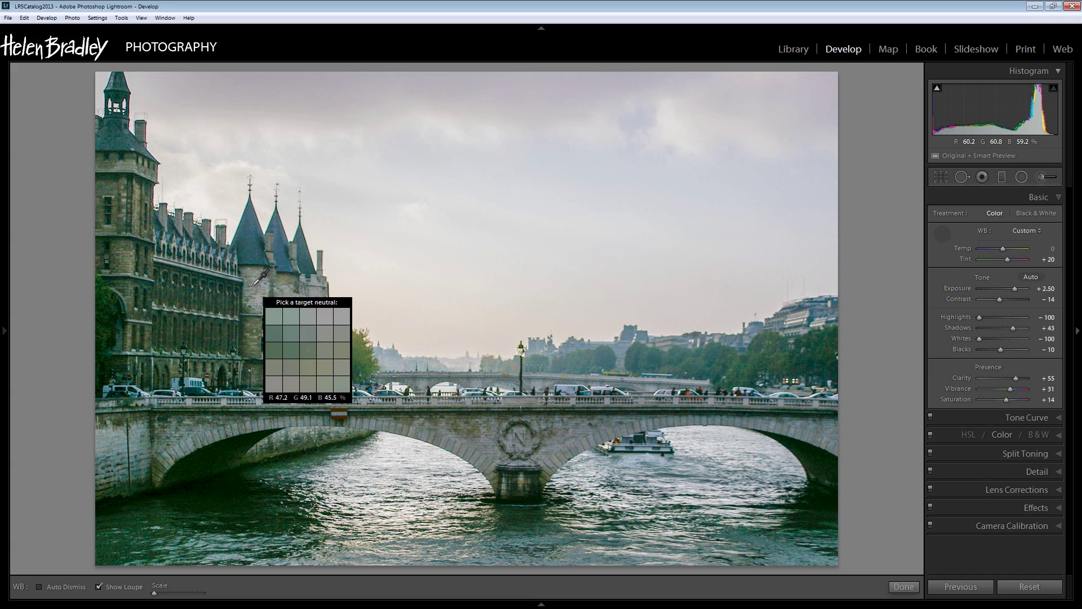
click(257, 284)
click(256, 283)
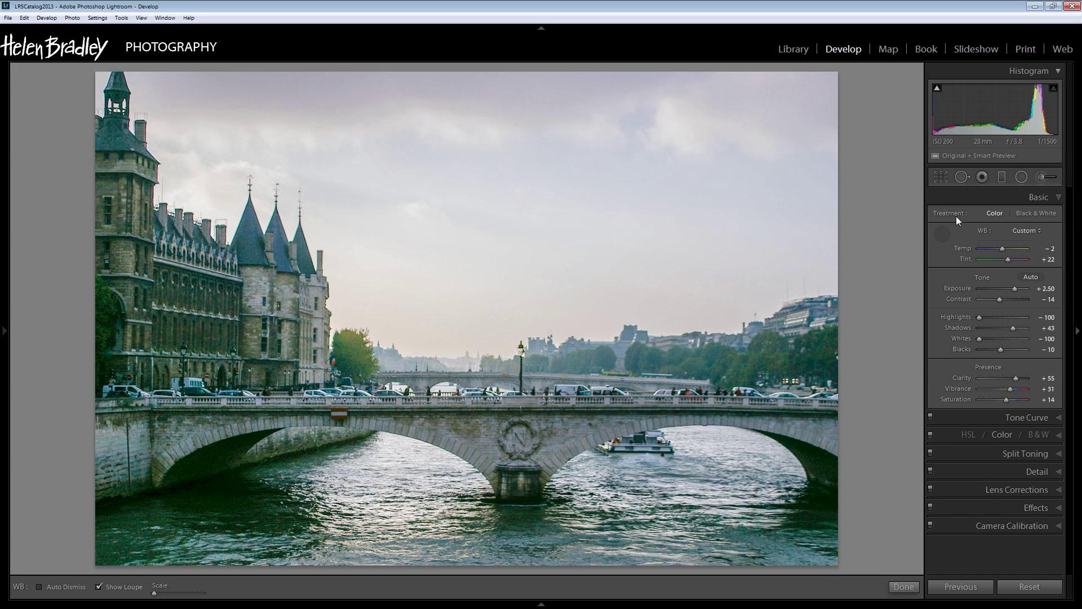
click(941, 232)
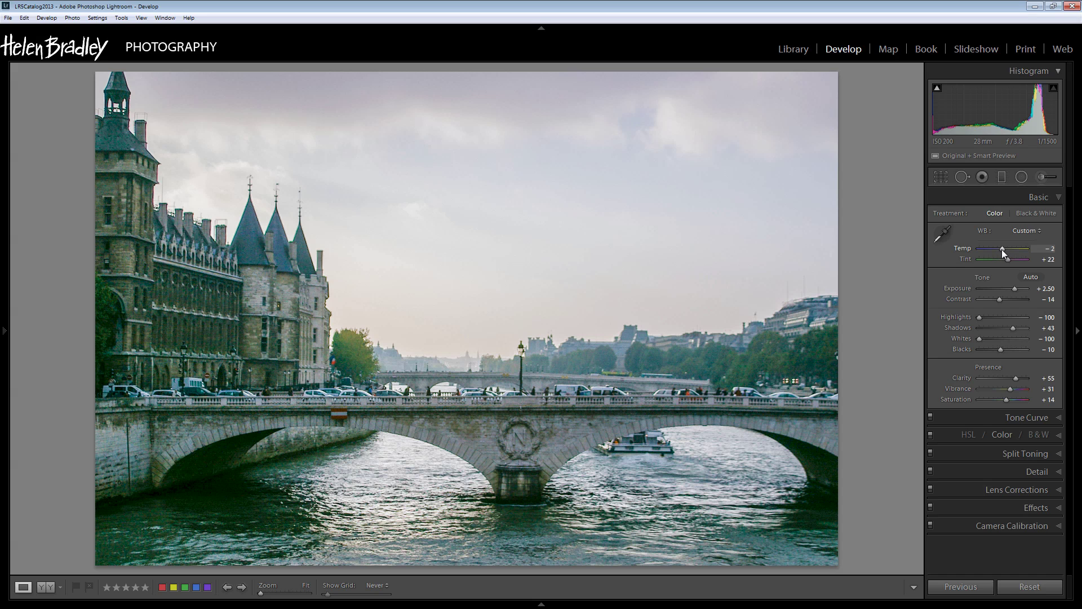
Step: Fine-tune the white balance to Temp +10 and Tint +33
drag(1002, 249, 1003, 252)
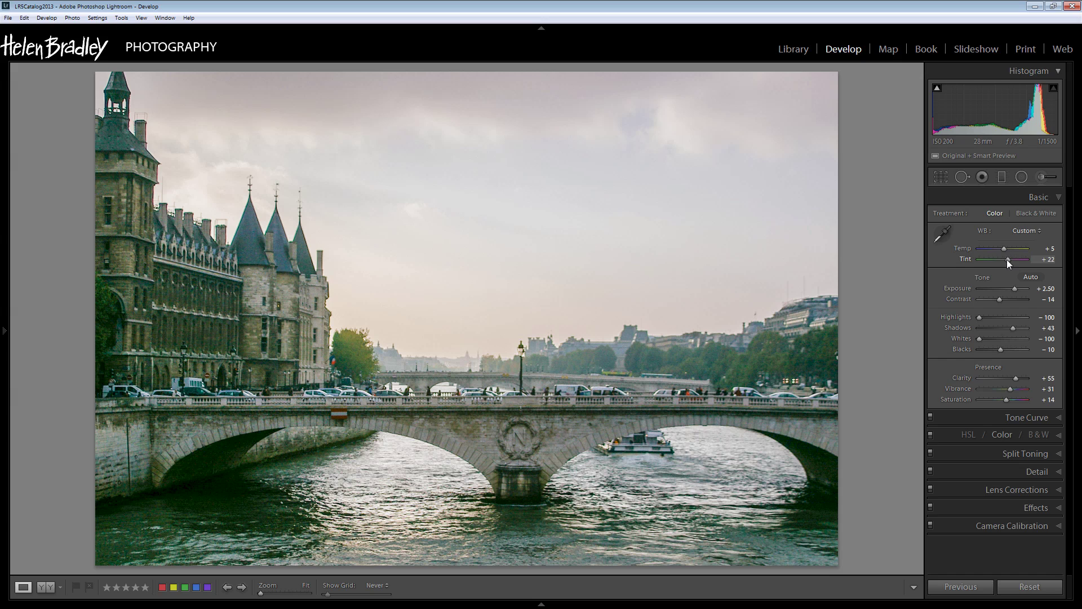
drag(1007, 259, 1005, 259)
drag(1006, 261, 1011, 263)
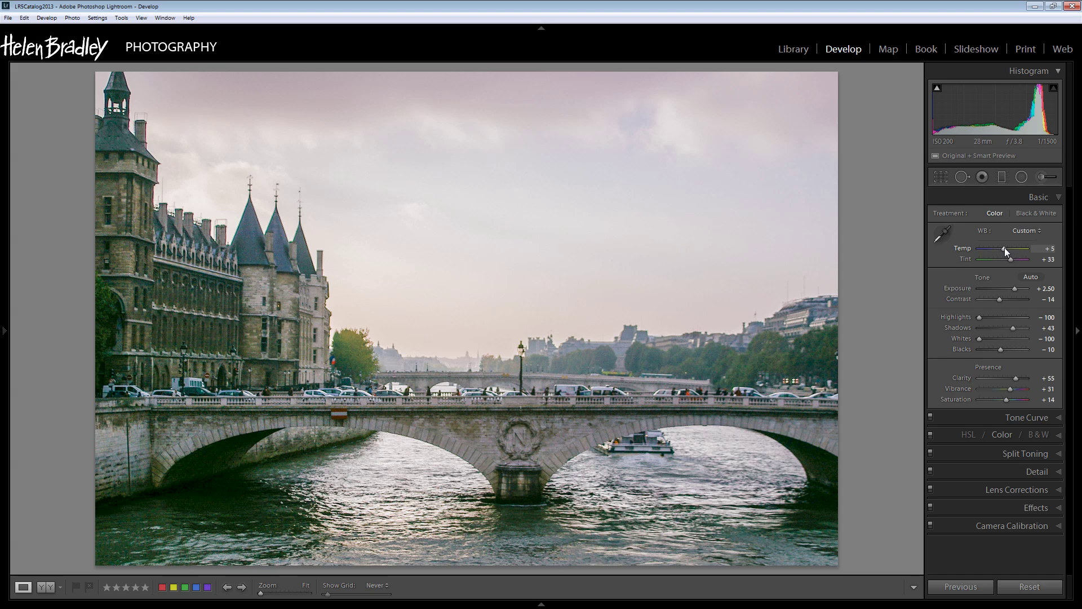
drag(1005, 248, 1007, 248)
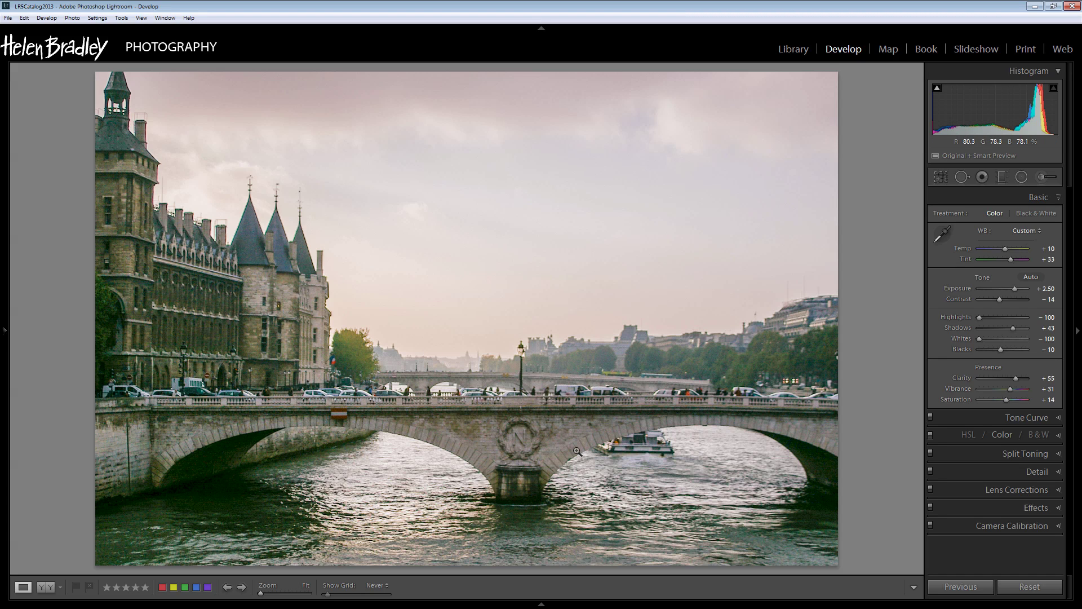
Step: Lay a graduated filter across the sky and nudge it into position
click(1001, 178)
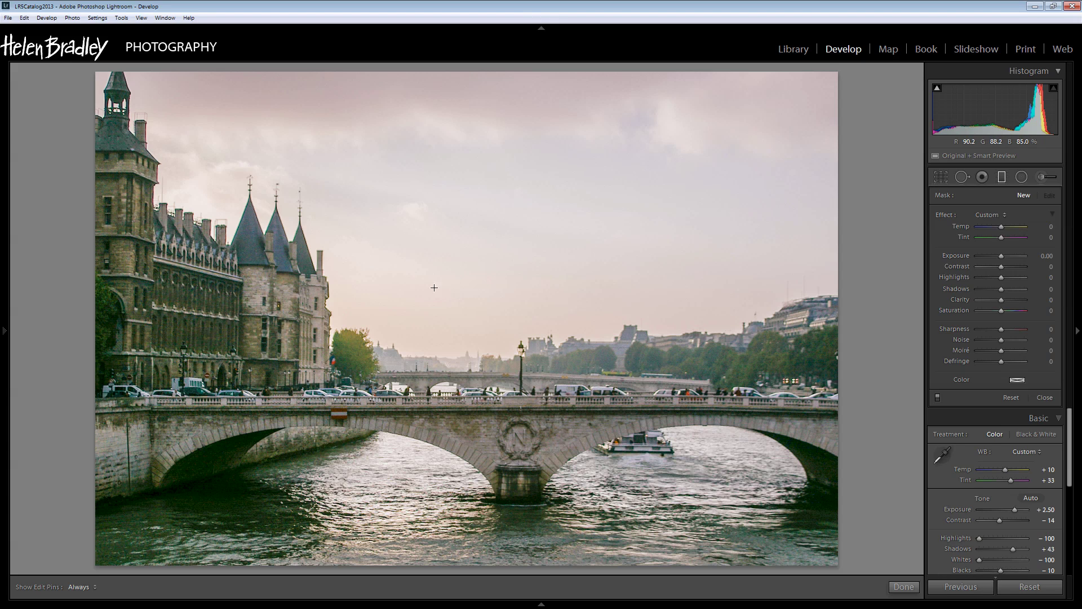
drag(454, 302, 437, 325)
click(447, 307)
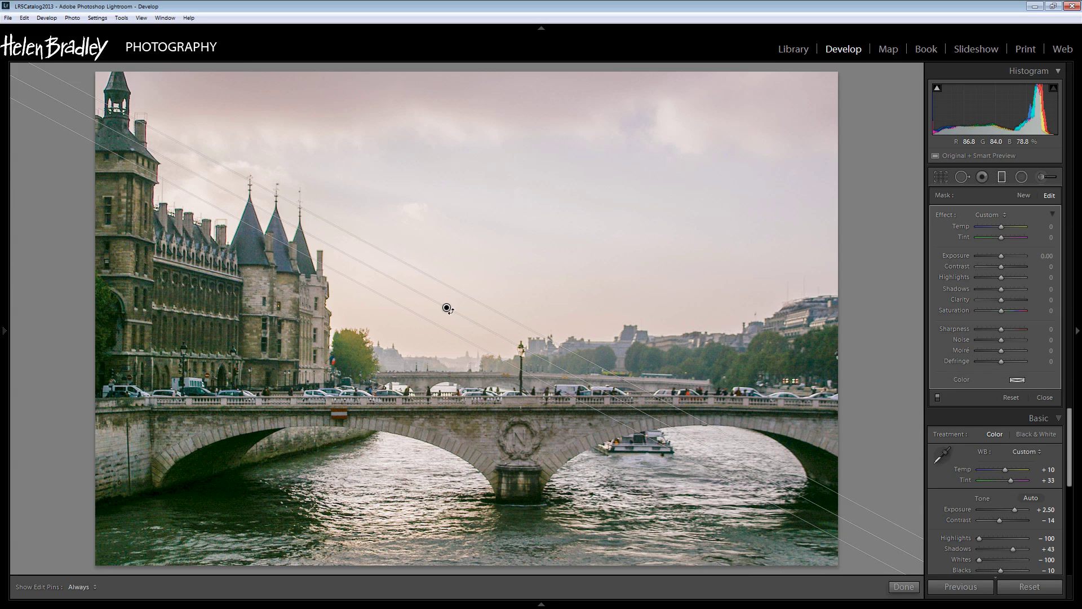
drag(449, 307, 449, 302)
drag(494, 357, 485, 381)
drag(442, 318, 443, 310)
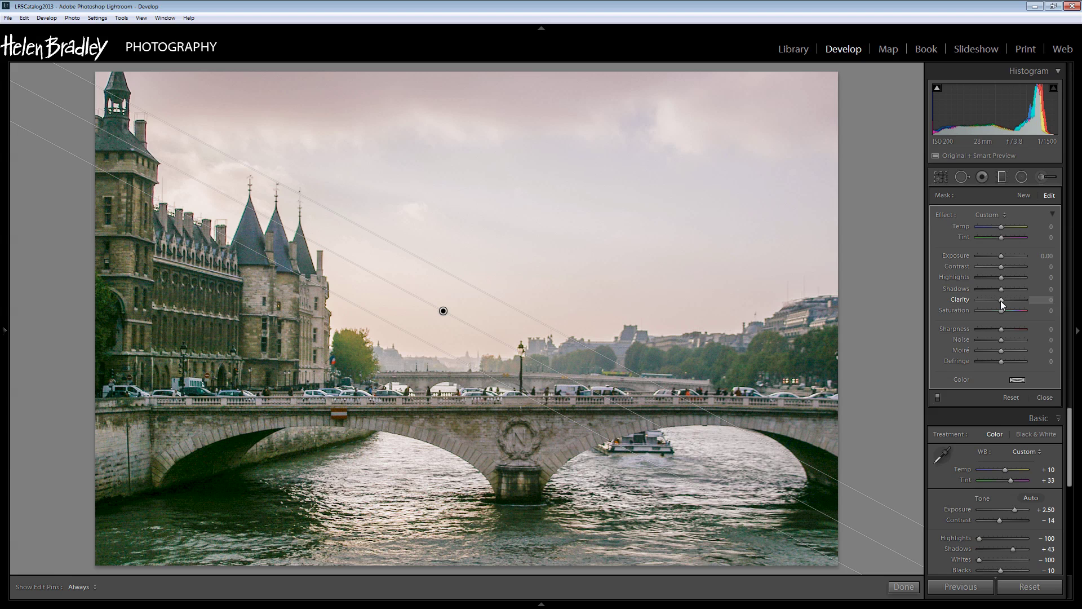
Step: Give the sky filter Exposure −0.38, Contrast −24, Highlights −90, Clarity 38, Saturation 12
drag(1010, 303, 1009, 299)
drag(1002, 255, 999, 256)
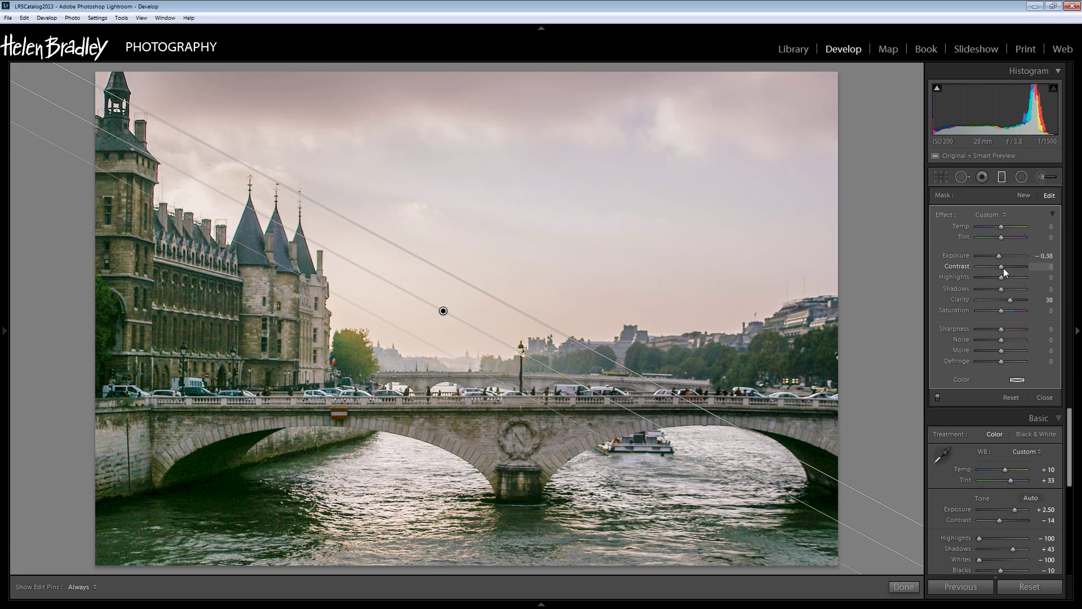
drag(1017, 267, 978, 279)
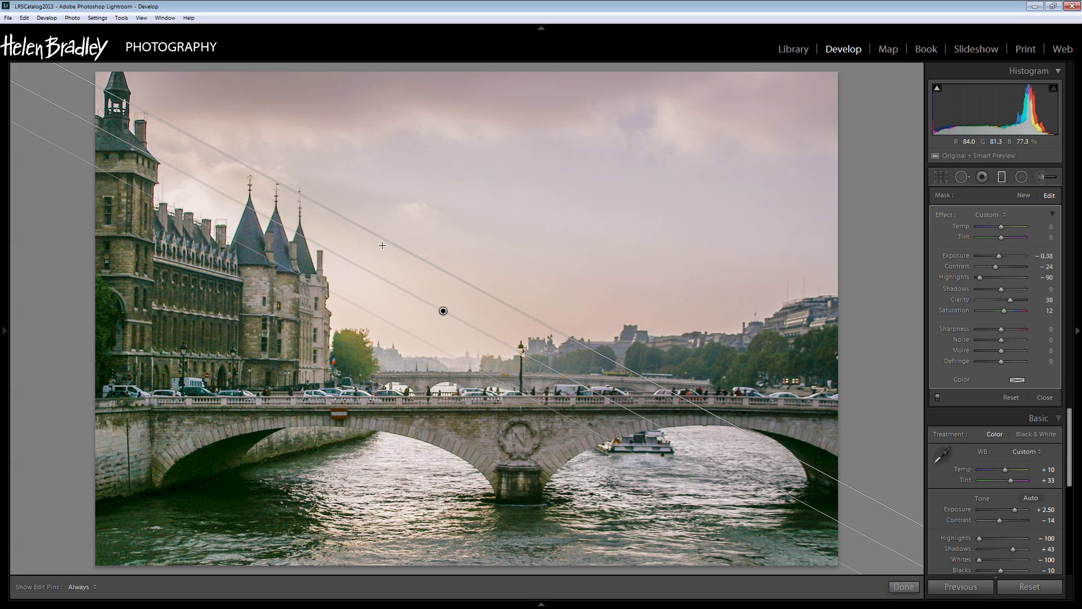
Step: Tint the sky filter a pale cool colour, hue 163 and saturation 13
click(1014, 379)
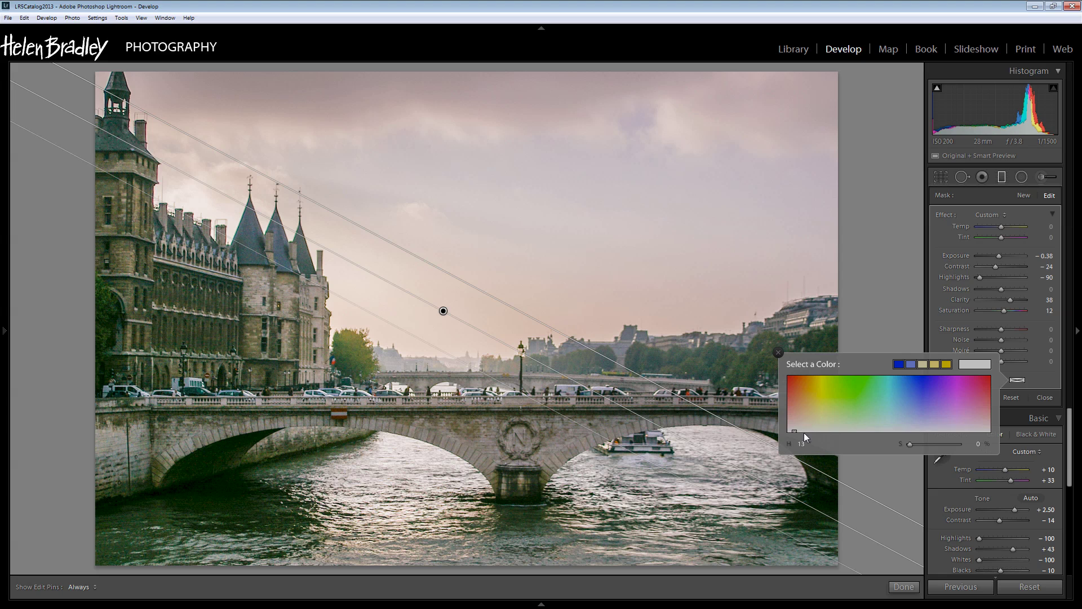
mouse_move(803, 424)
mouse_down()
mouse_move(828, 395)
mouse_move(820, 421)
mouse_up()
drag(821, 421, 879, 424)
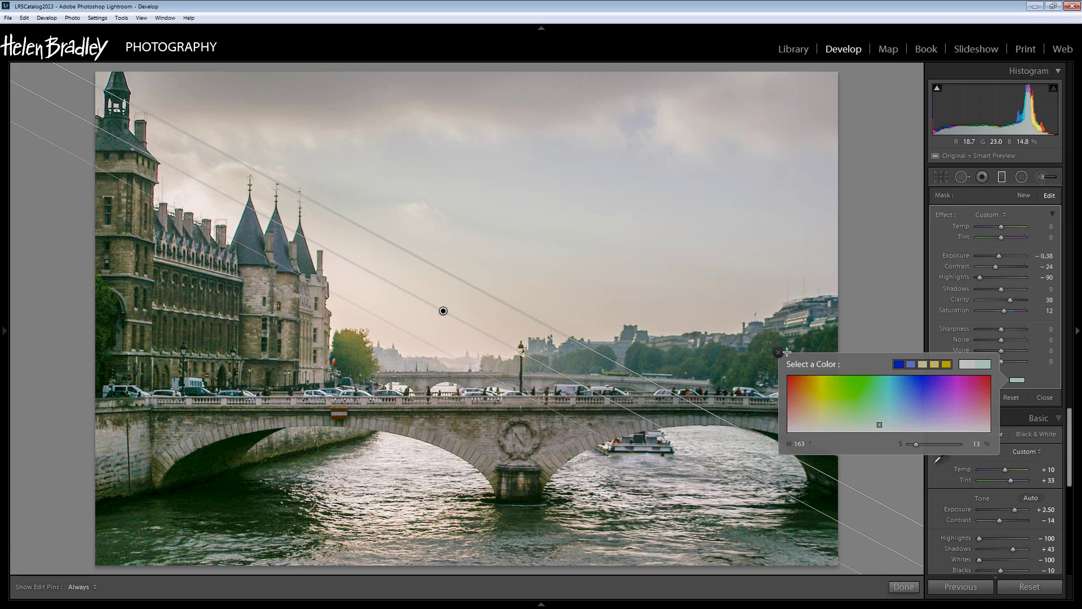
click(779, 353)
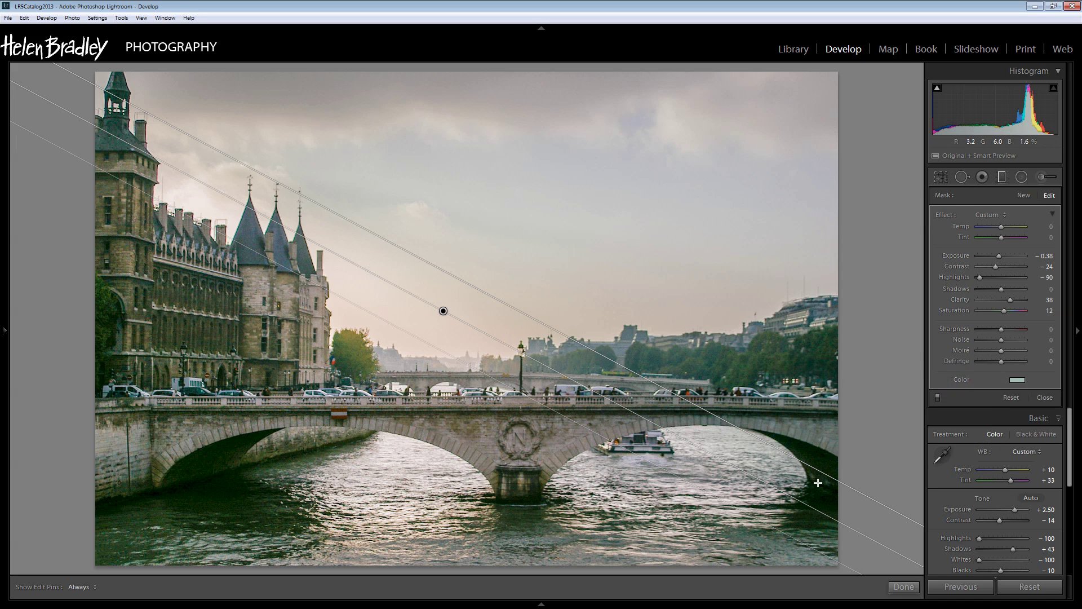
Step: Flatten the sky gradient's angle, reposition it, and finish the graduated filter
drag(813, 503, 814, 483)
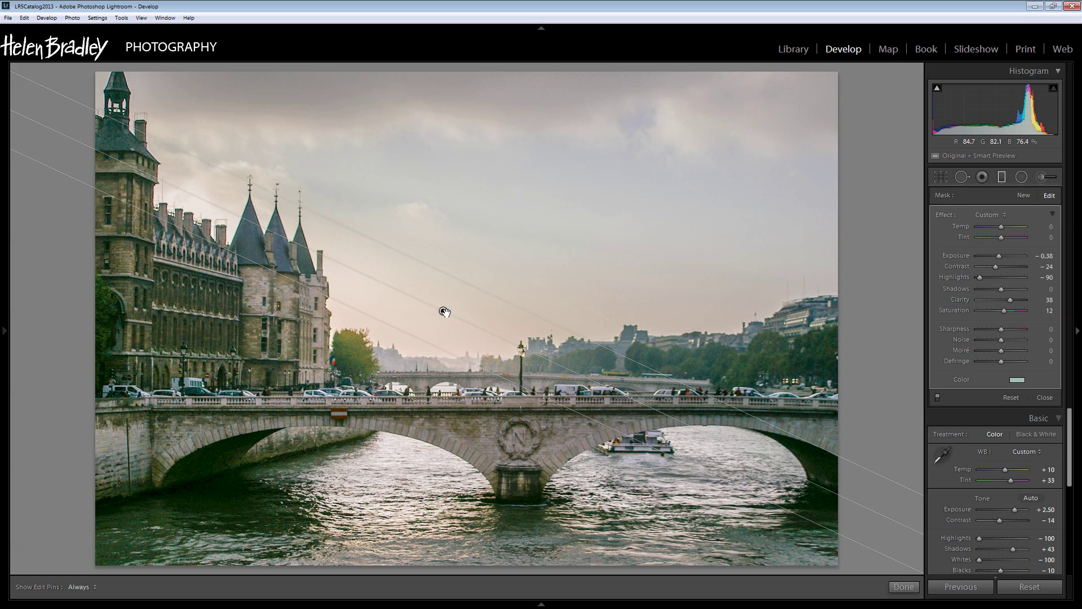
drag(445, 311, 445, 302)
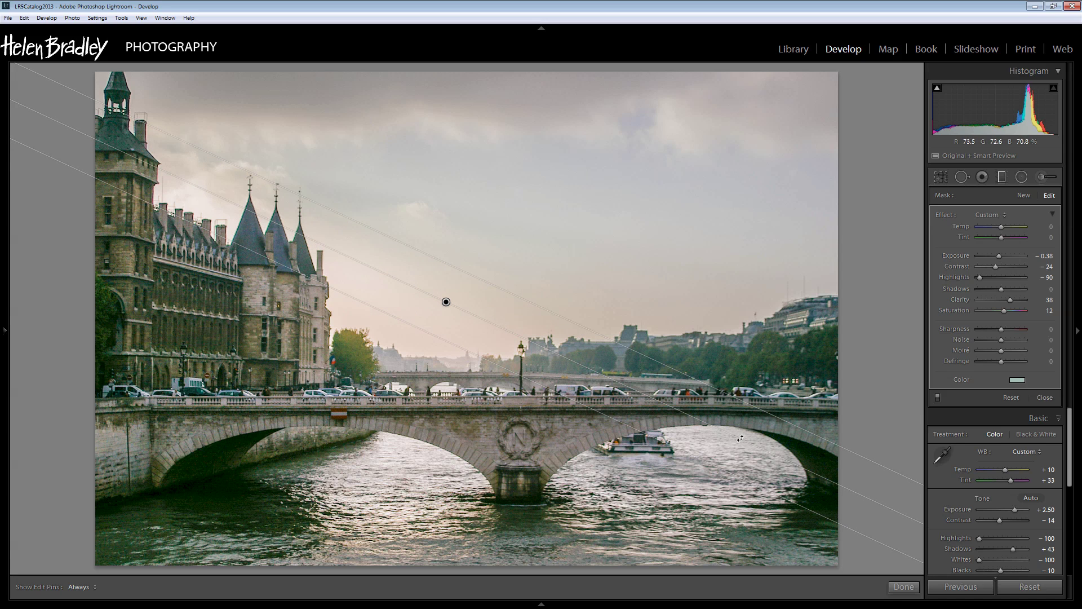
drag(741, 444, 740, 433)
drag(443, 304, 448, 311)
click(904, 586)
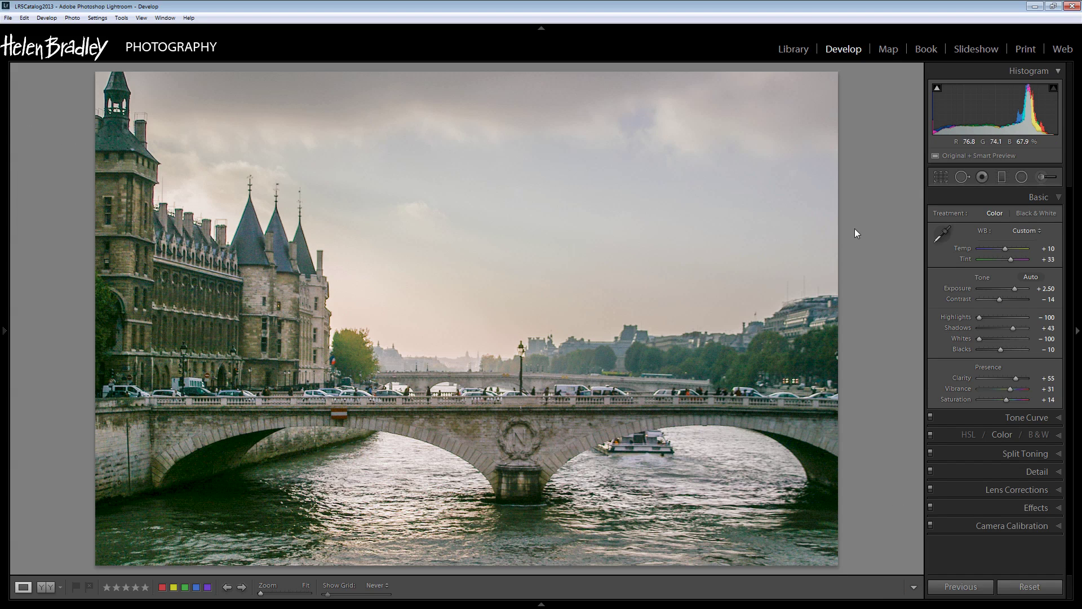
Step: Paint an adjustment brush mask over the distant horizon trees and show its red overlay
click(1040, 176)
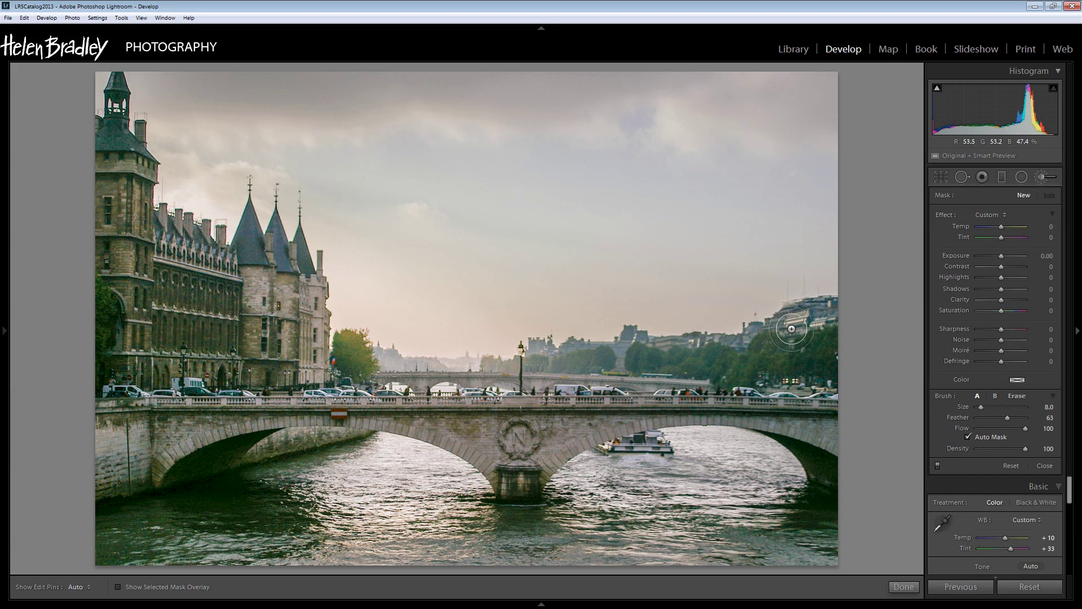
key(h)
drag(361, 363, 381, 361)
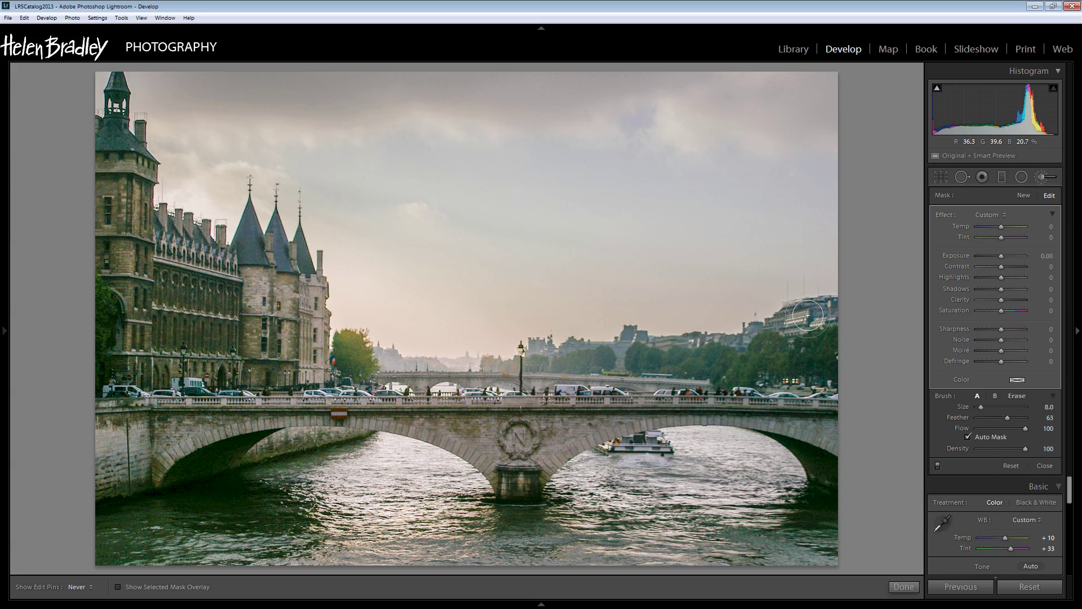
key(h)
click(118, 587)
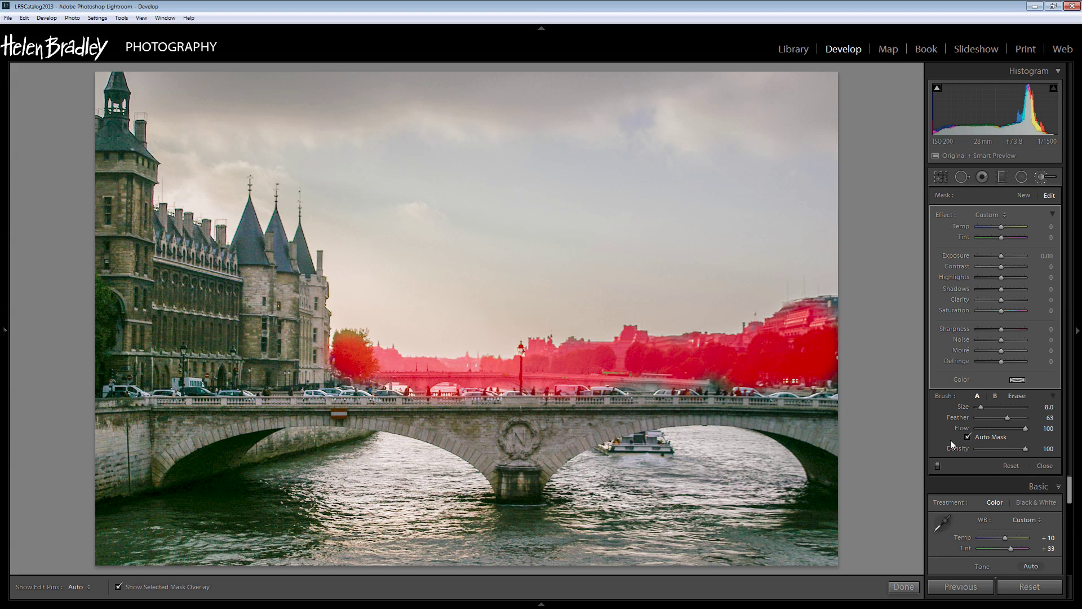
Step: Extend the mask over the buildings on the right, then hide the overlay
key(h)
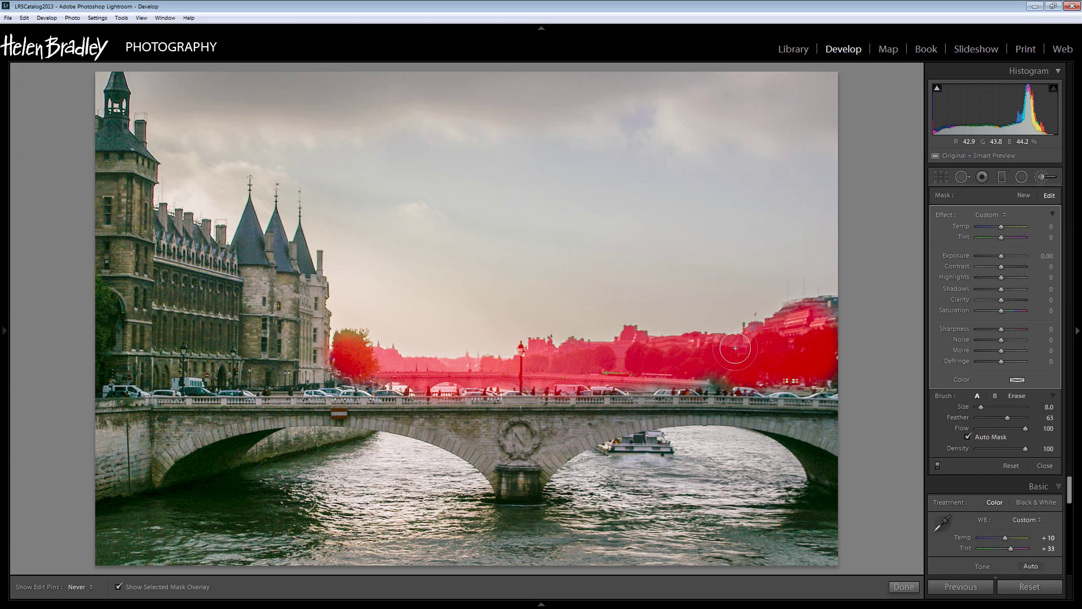
mouse_move(740, 346)
mouse_down()
mouse_move(822, 308)
mouse_move(833, 338)
mouse_move(822, 380)
mouse_move(349, 389)
mouse_move(254, 402)
mouse_up()
key(h)
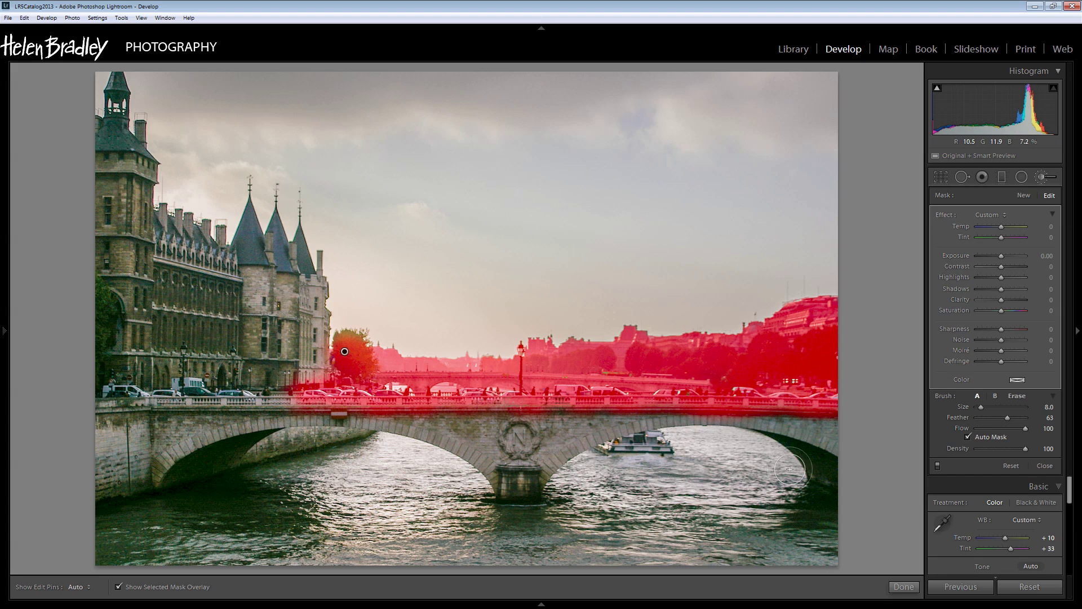
click(130, 586)
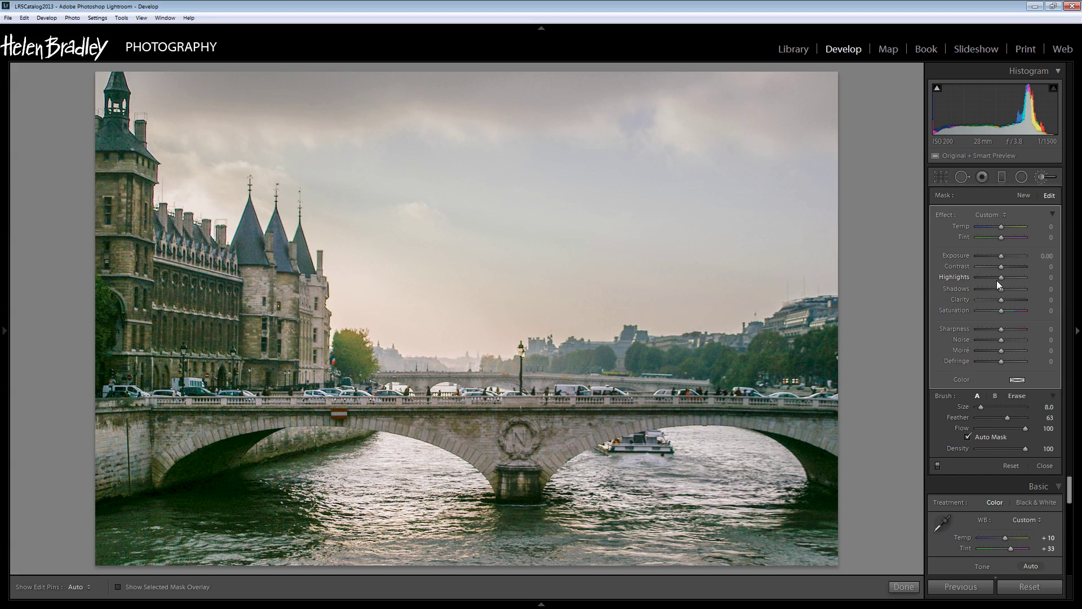
Step: Crisp the horizon mask with Clarity 100, Contrast 71, Saturation 29 and Sharpness 43
drag(1001, 303, 1007, 304)
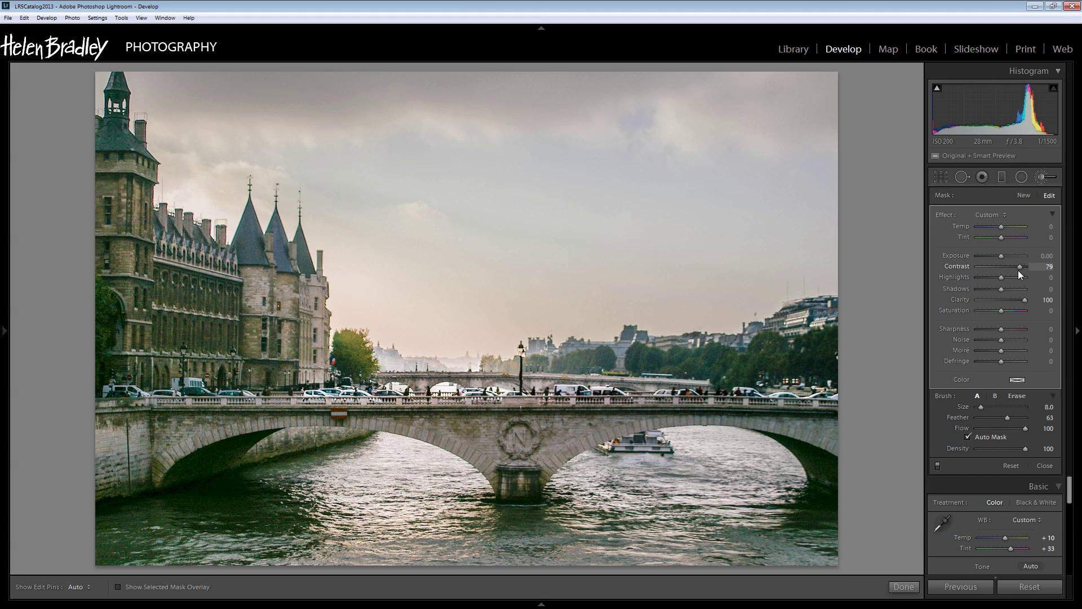
drag(1016, 269, 1015, 269)
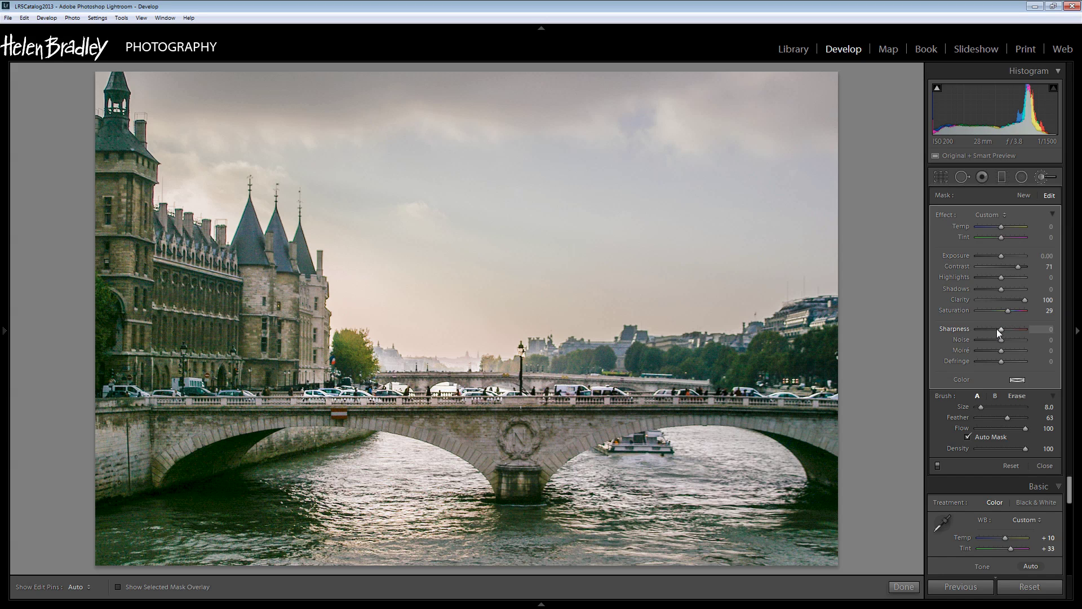
drag(1002, 329, 1013, 329)
Step: Erase the horizon mask from the left bridge railing with an enlarged eraser, checking via overlay
click(117, 587)
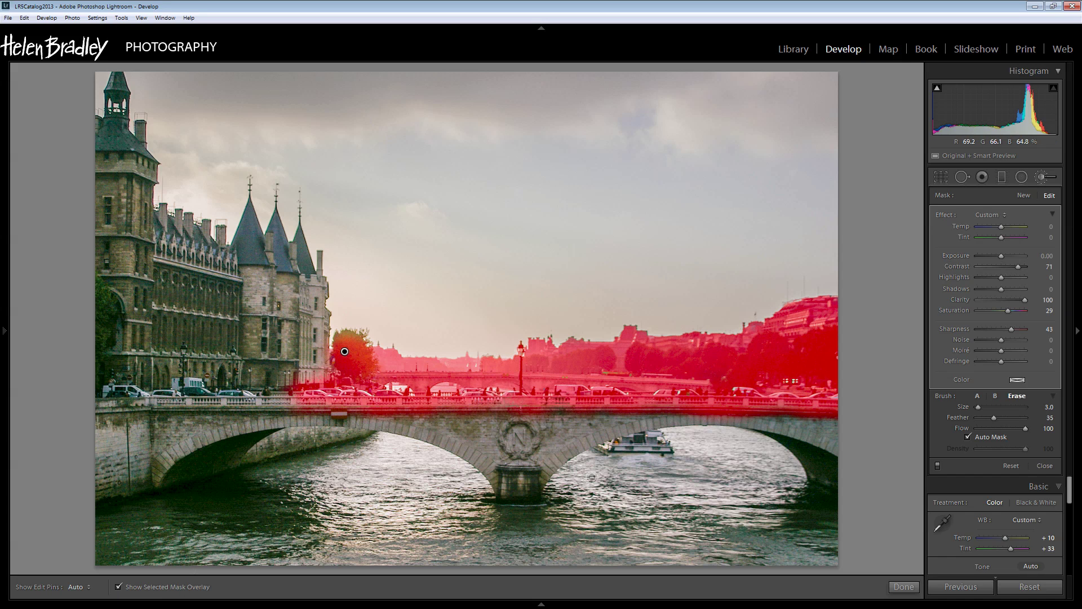
key(bracketright)
key(h)
mouse_move(296, 403)
mouse_down()
mouse_move(399, 410)
mouse_move(318, 406)
mouse_move(747, 391)
mouse_move(847, 407)
mouse_up()
key(h)
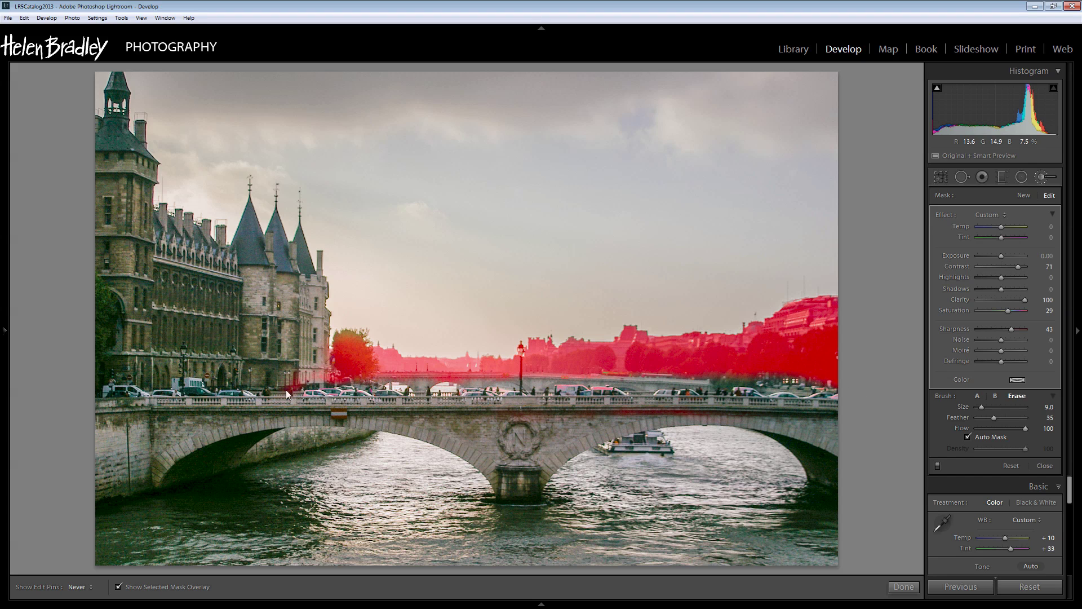
drag(282, 388, 271, 397)
click(118, 587)
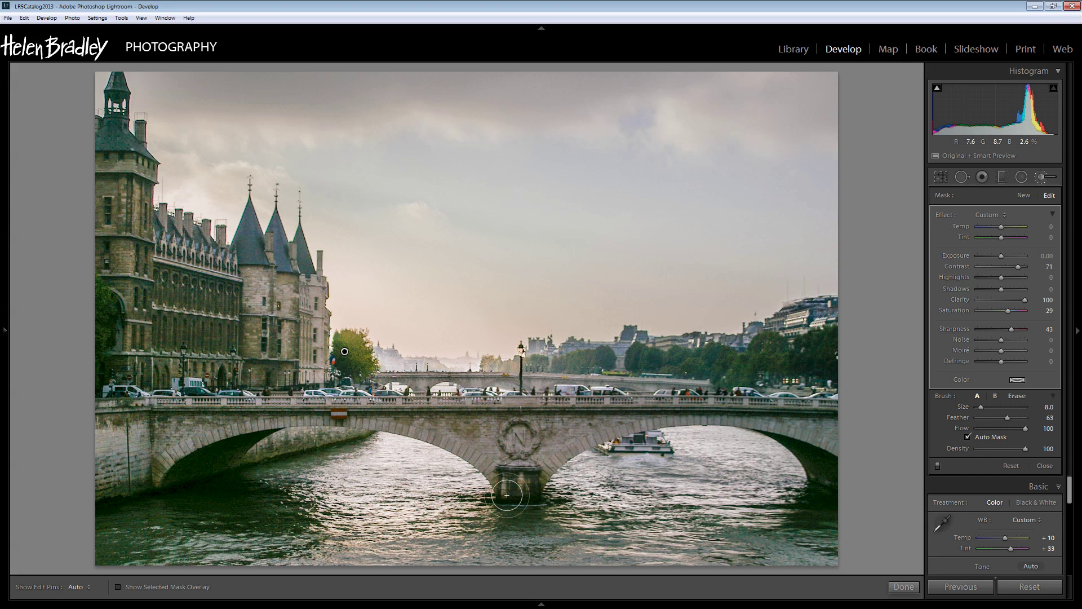
Step: Finish the horizon adjustment and paint a new brush mask along the bridge
click(903, 586)
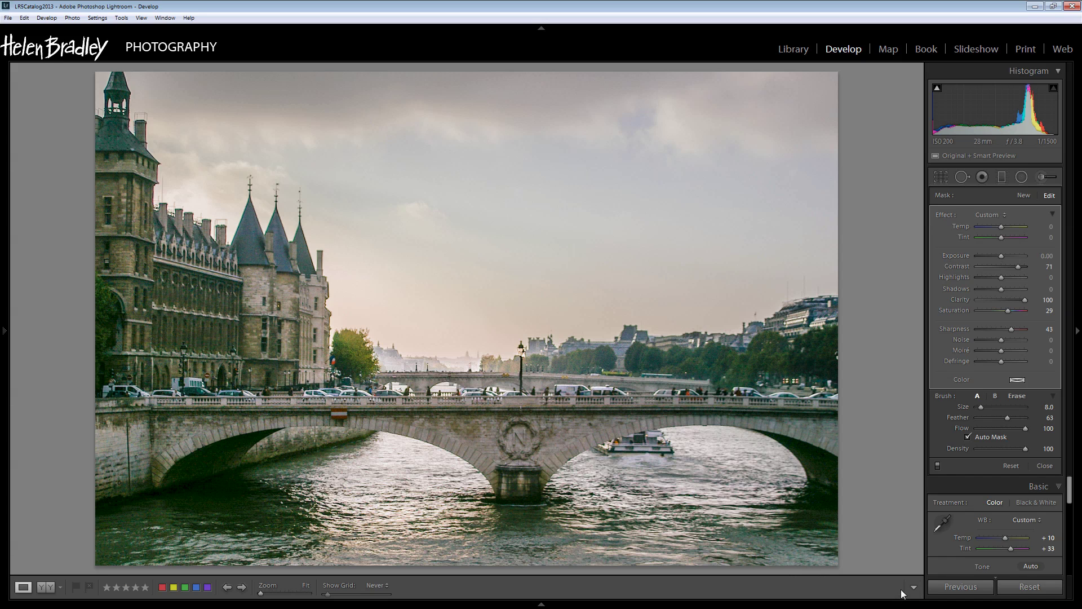
click(1042, 176)
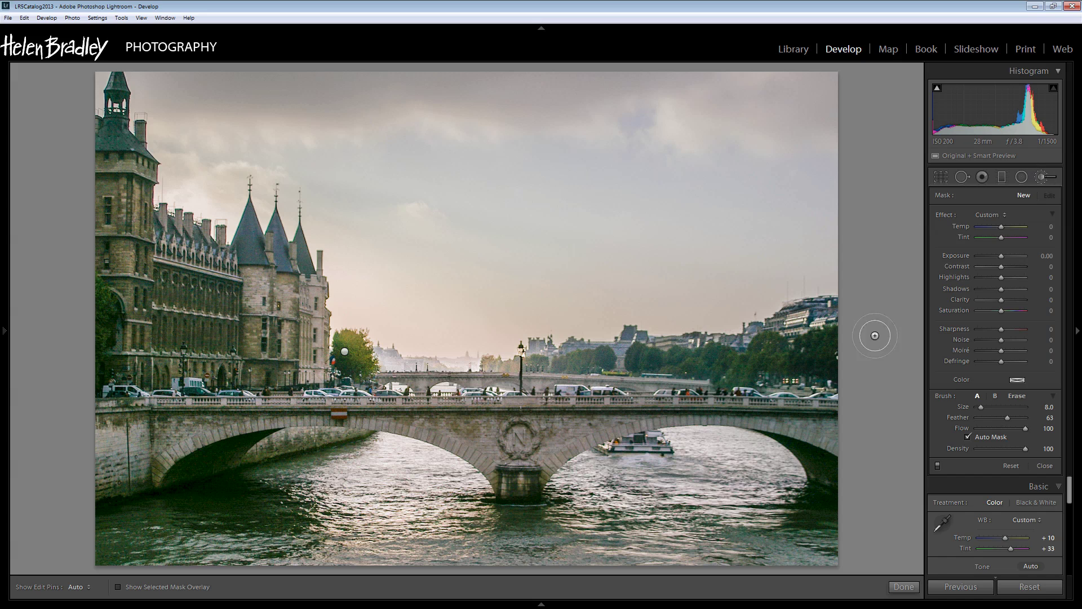
key(h)
mouse_move(824, 400)
mouse_down()
mouse_move(764, 395)
mouse_move(694, 413)
mouse_move(503, 395)
mouse_move(258, 400)
mouse_move(206, 405)
mouse_move(158, 437)
mouse_move(323, 414)
mouse_move(394, 423)
mouse_move(510, 473)
mouse_move(501, 436)
mouse_move(579, 418)
mouse_move(545, 456)
mouse_move(528, 428)
mouse_move(776, 403)
mouse_move(830, 431)
mouse_up()
key(h)
click(118, 587)
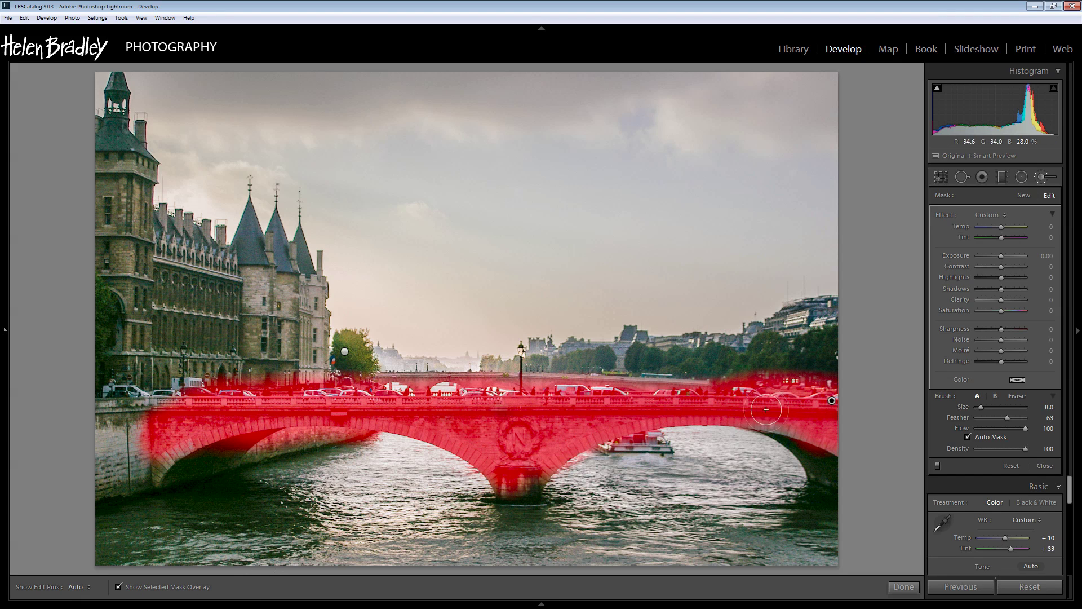
Step: Erase the bridge mask's spill above the right end and over the cars, then hide the overlay
key(h)
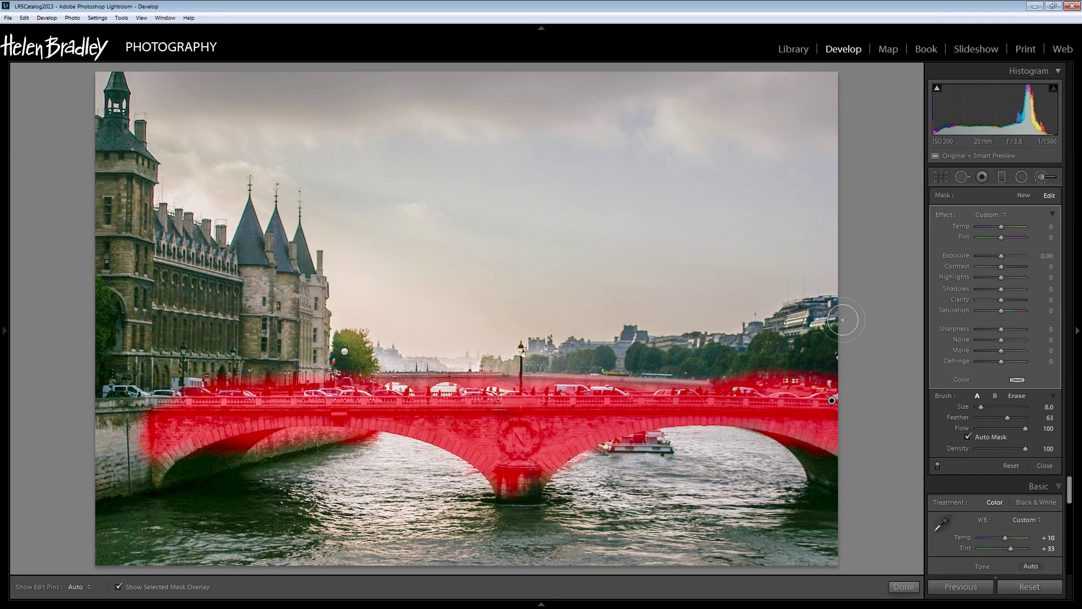
key(h)
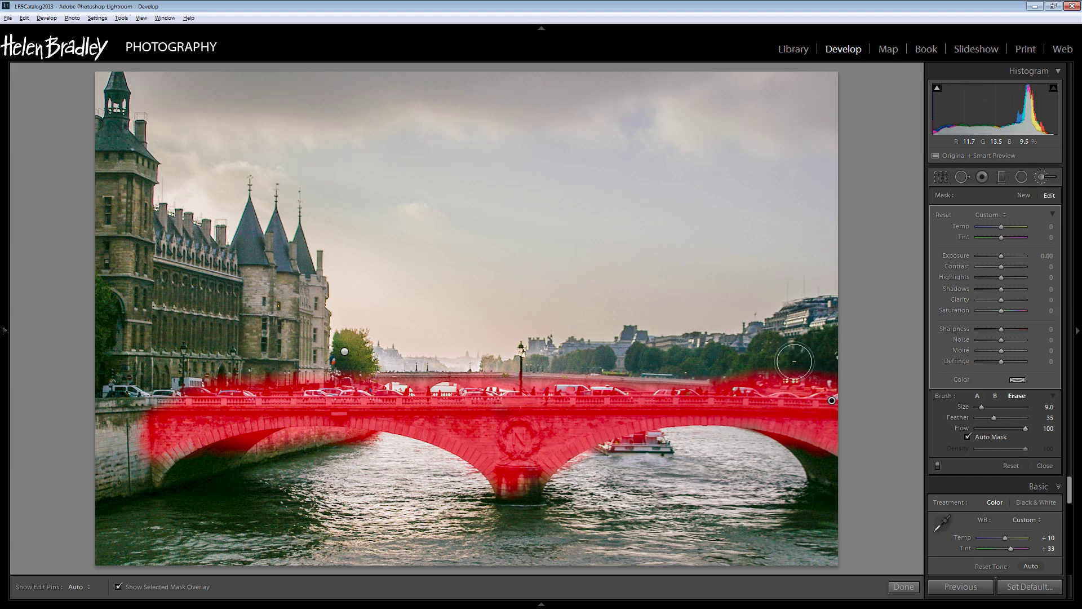
drag(786, 367, 834, 369)
key(h)
mouse_move(331, 369)
mouse_down()
mouse_move(174, 395)
mouse_move(144, 438)
mouse_up()
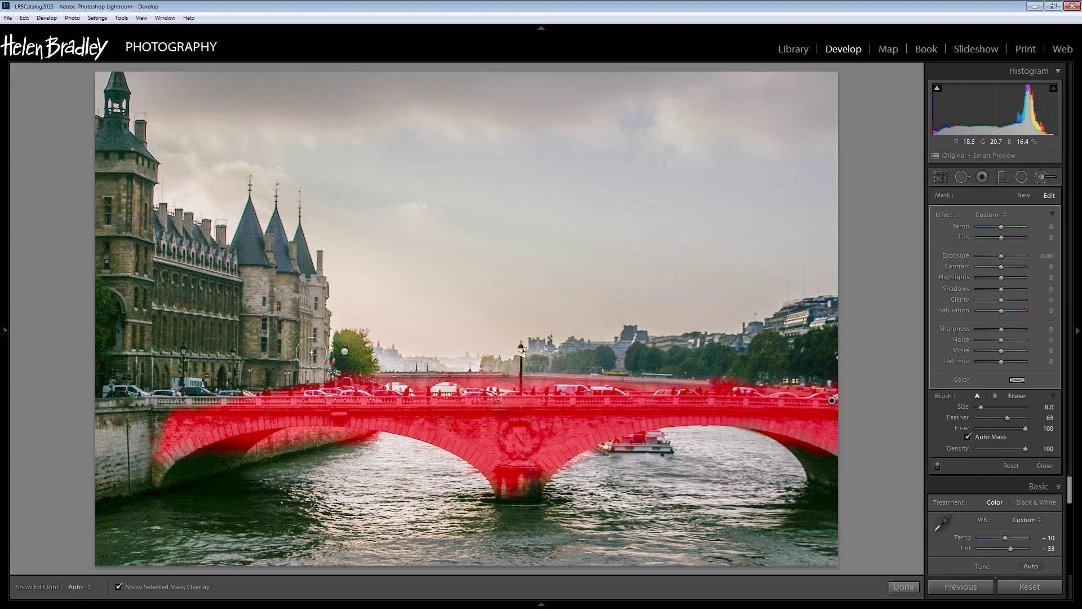
key(h)
click(119, 587)
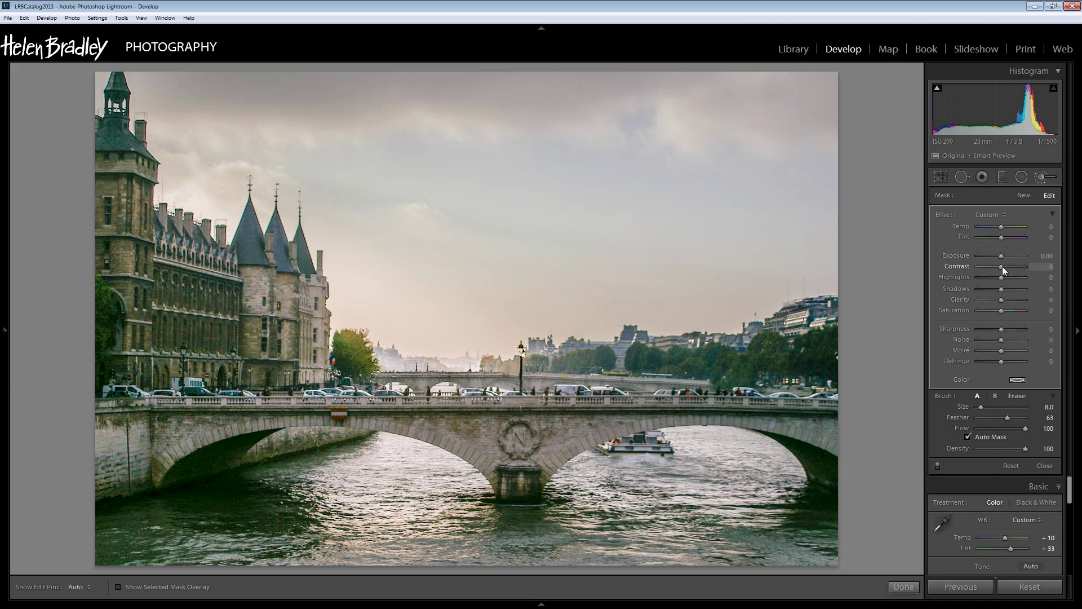
Step: Adjust the bridge mask's sliders to Contrast +19, Highlights −38 and Saturation +45
drag(1008, 266, 1007, 266)
drag(1007, 307, 992, 279)
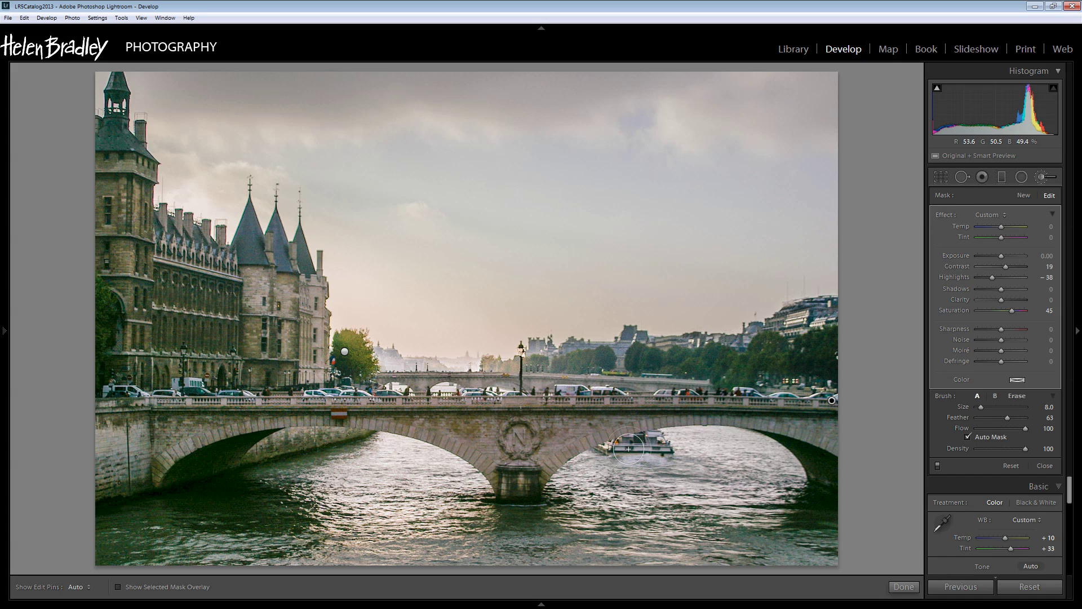
Step: Finish the bridge mask and start a new brush mask in the sky with a larger brush
click(904, 587)
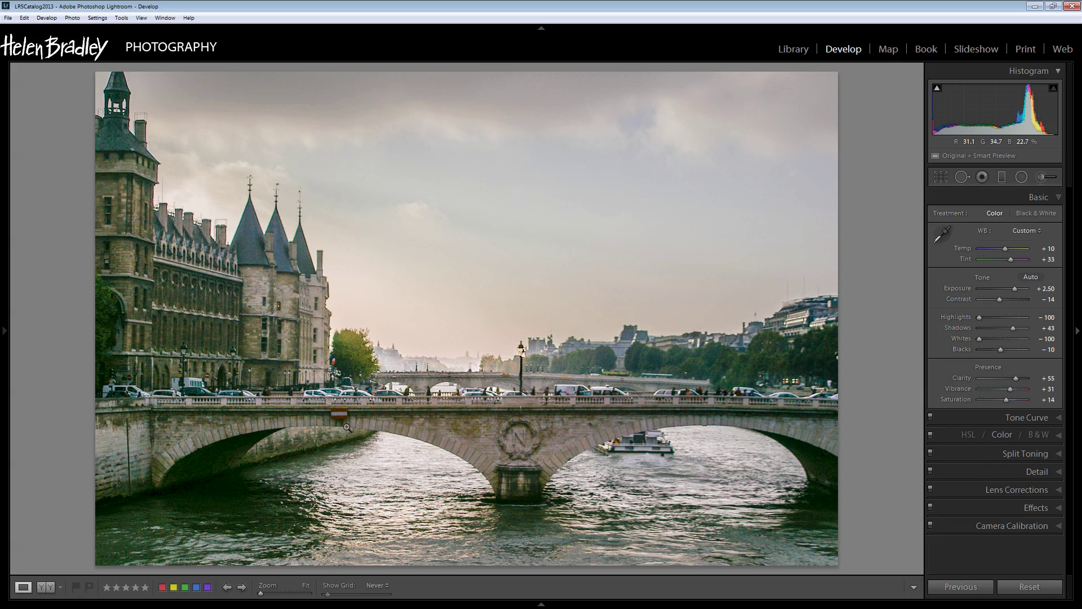
click(1041, 177)
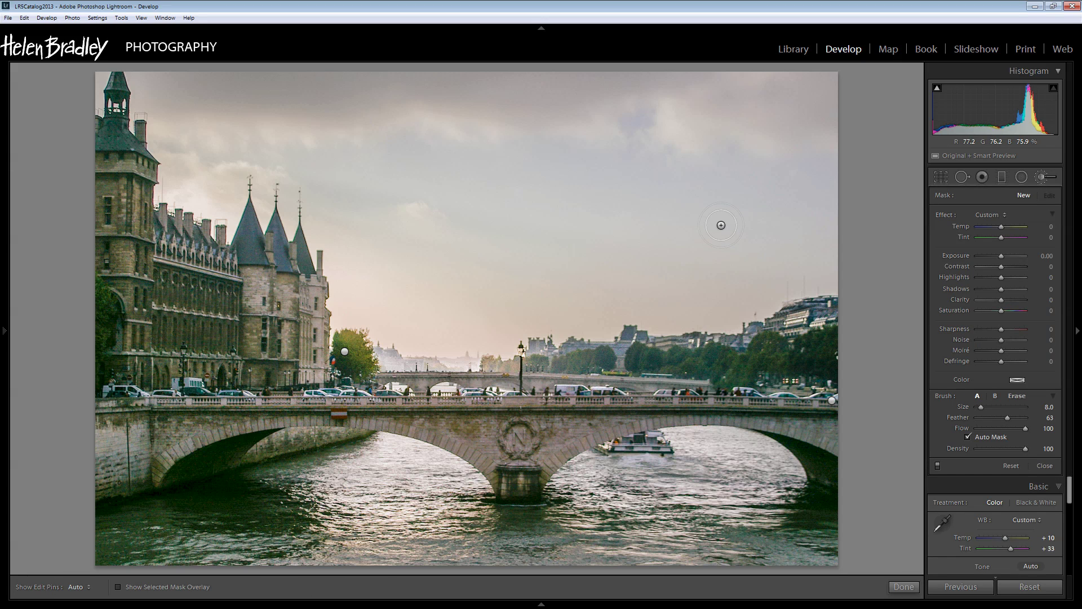
key(bracketright)
key(bracketright)
key(bracketright)
click(671, 135)
Step: Show the red mask overlay and paint the sky down to the horizon
key(h)
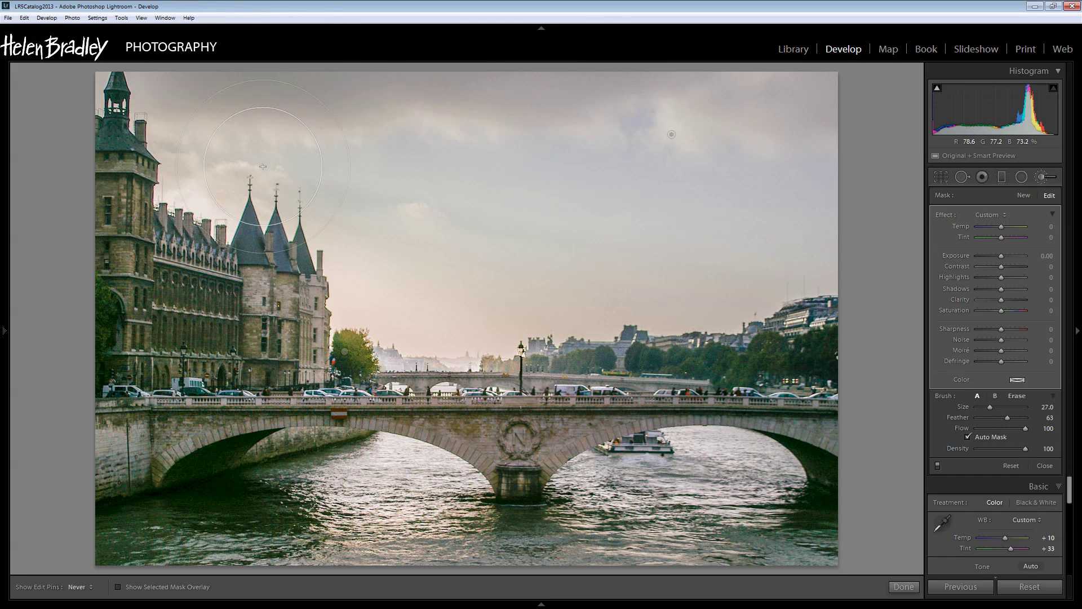
key(h)
click(119, 587)
key(h)
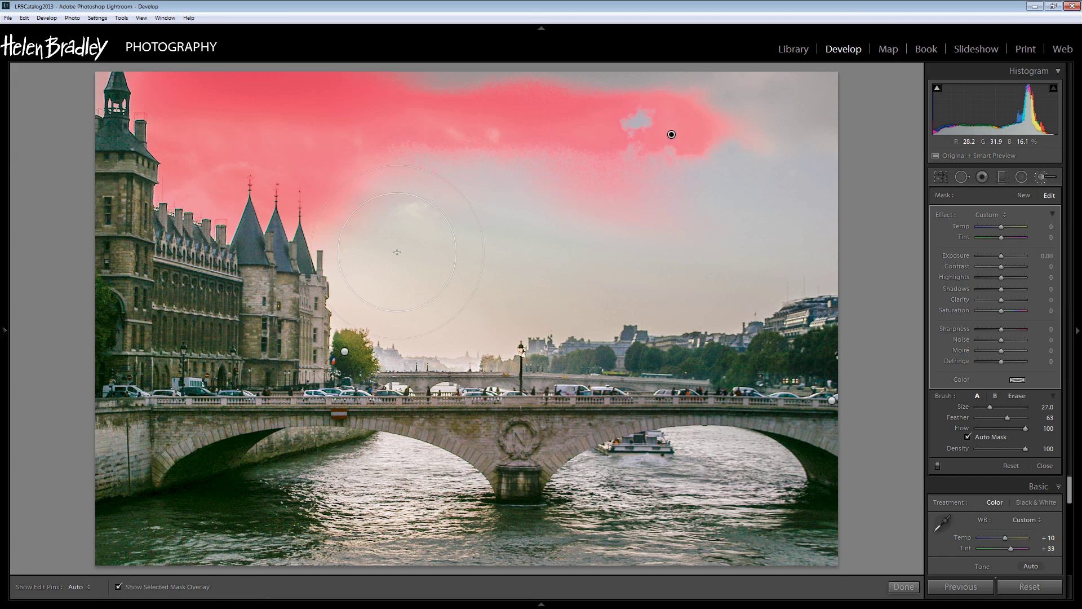
mouse_move(375, 187)
mouse_down()
mouse_move(372, 297)
mouse_move(437, 311)
mouse_move(565, 260)
mouse_move(722, 249)
mouse_move(745, 260)
mouse_move(782, 247)
mouse_move(809, 227)
mouse_move(806, 94)
mouse_move(426, 88)
mouse_move(405, 102)
mouse_move(665, 156)
mouse_move(537, 220)
mouse_move(749, 128)
mouse_move(785, 133)
mouse_up()
key(h)
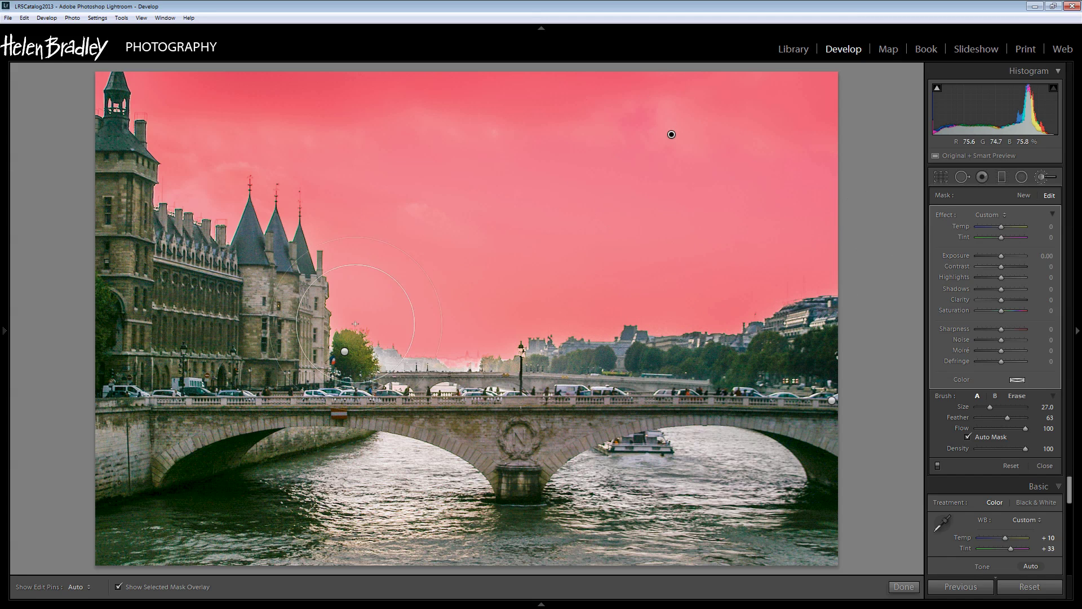
Step: Erase sky-mask overspill on the tree and skyline with a smaller eraser, about Size 4.7
key(alt)
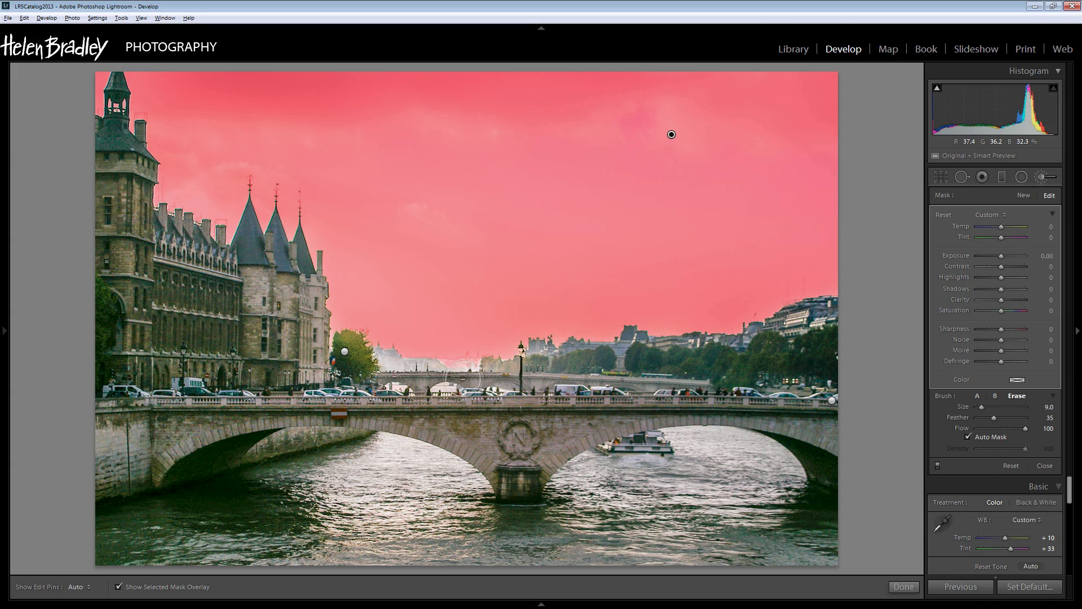
key(alt)
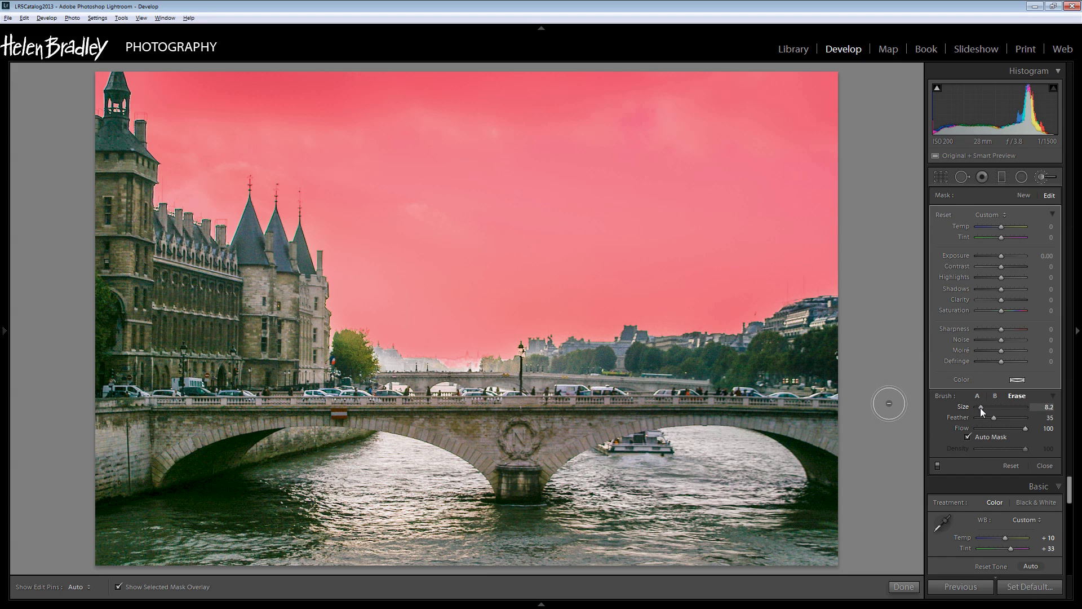
drag(981, 407, 978, 407)
key(h)
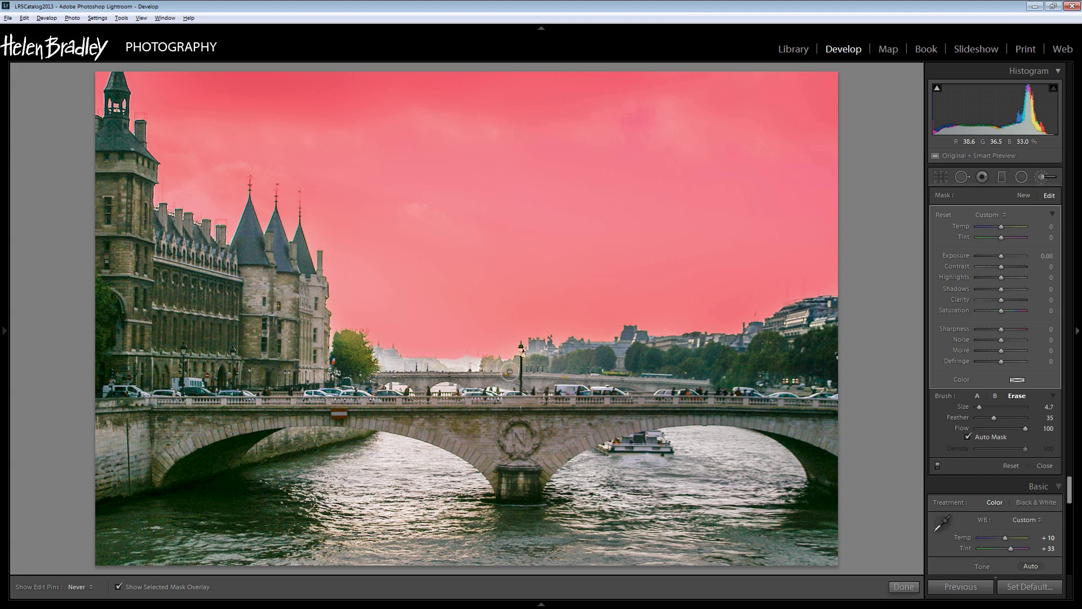
key(h)
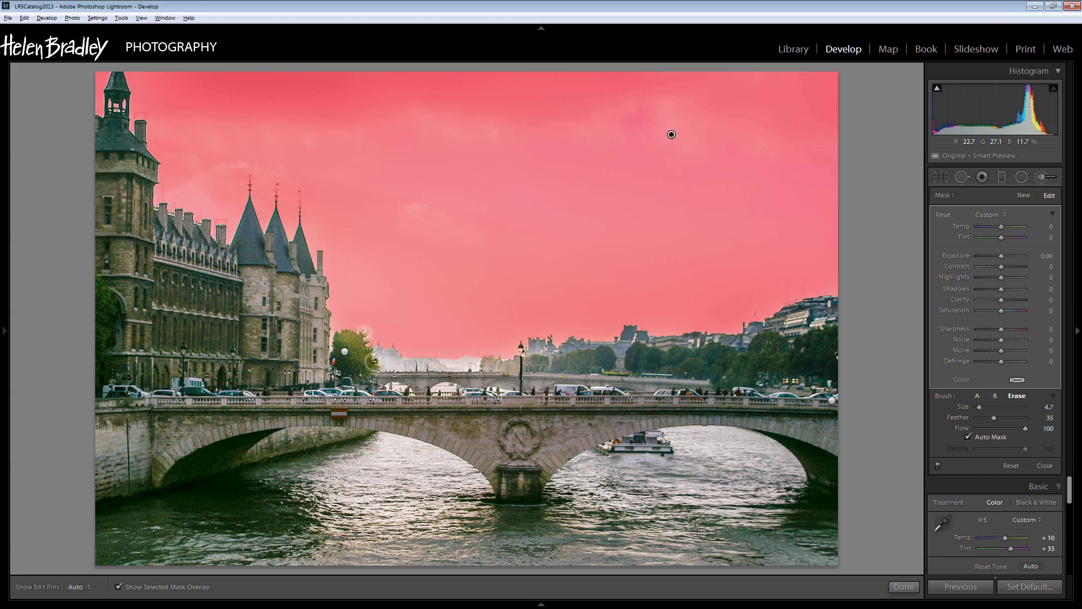
key(alt)
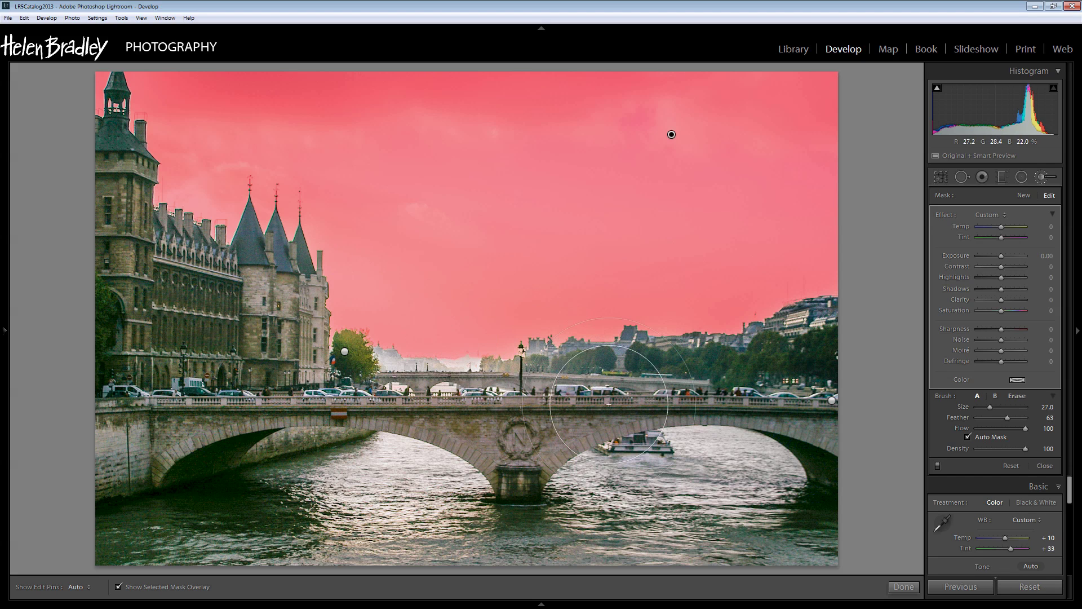
Step: Hide the overlay and give the sky mask Exposure −0.57, Highlights −17, Clarity −29, Saturation +17
key(h)
click(118, 586)
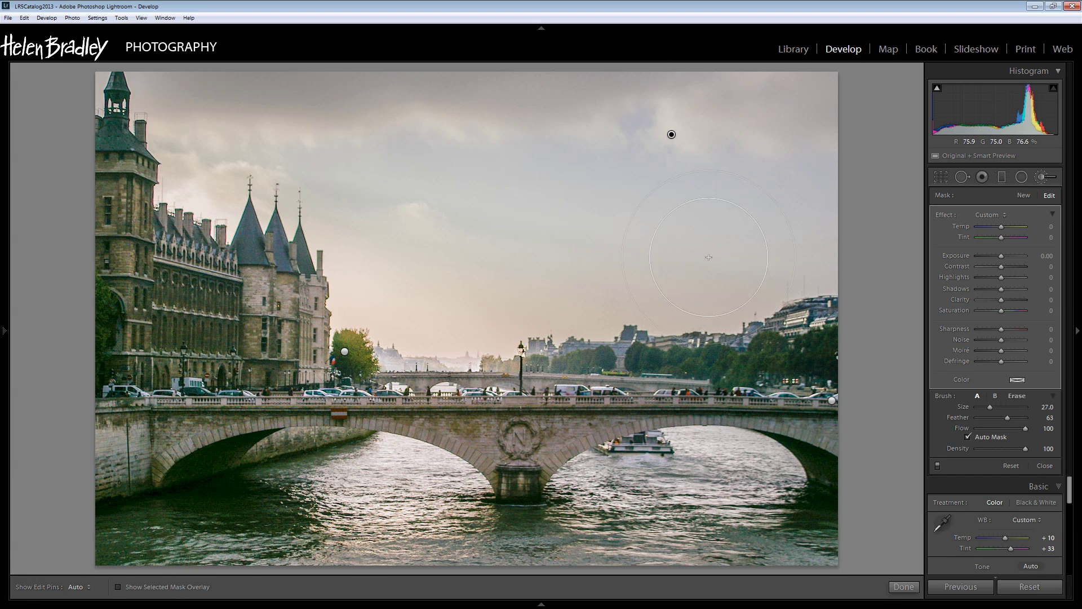
click(1000, 257)
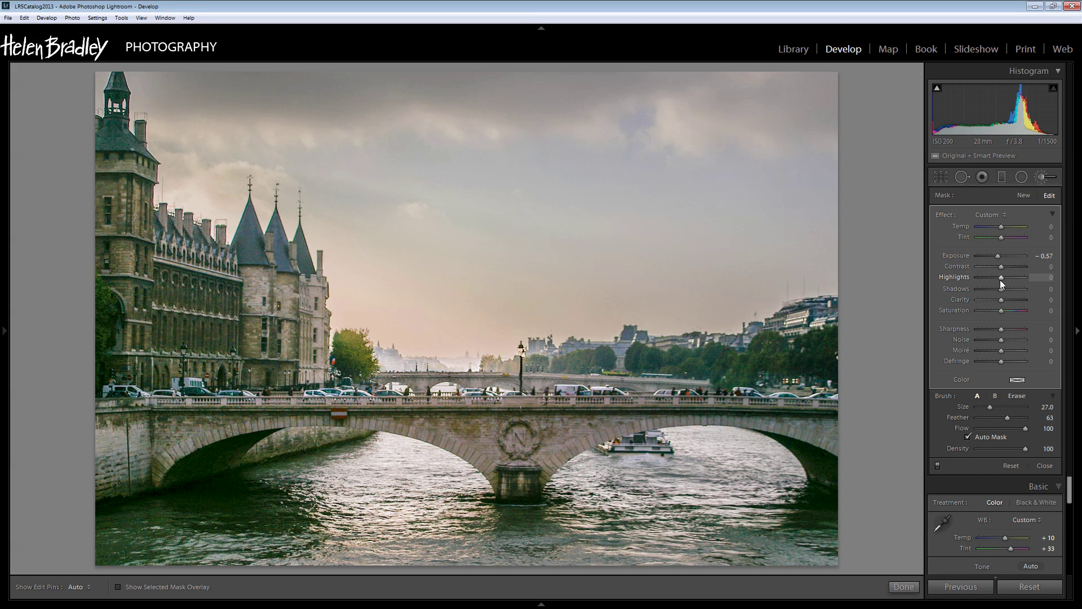
drag(1001, 280, 997, 279)
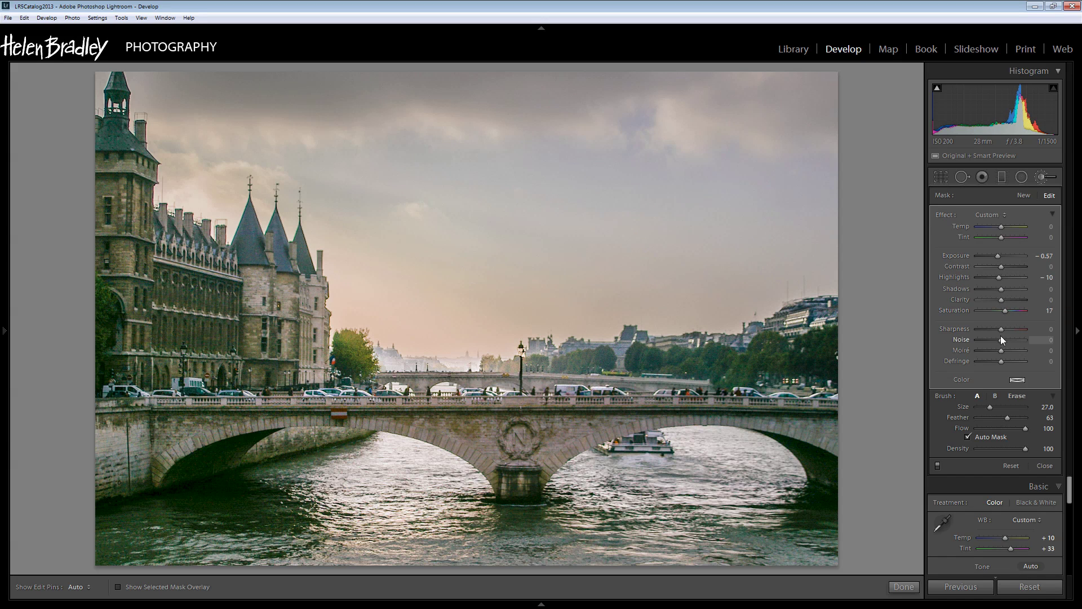
drag(1002, 299, 1074, 308)
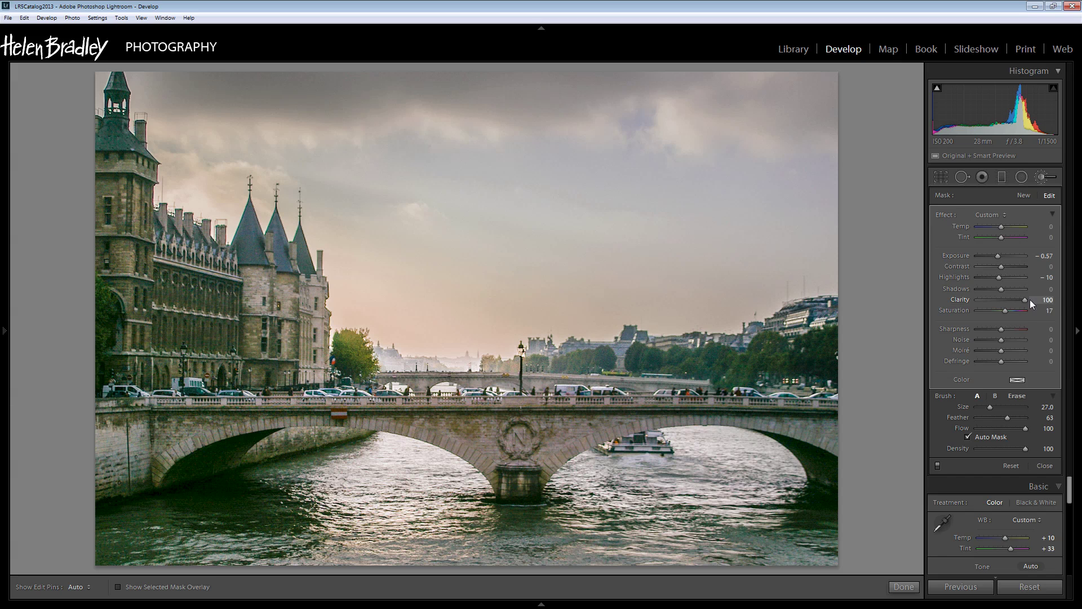
drag(1012, 299, 1004, 299)
mouse_move(1002, 298)
mouse_down()
mouse_move(975, 301)
mouse_move(994, 297)
mouse_up()
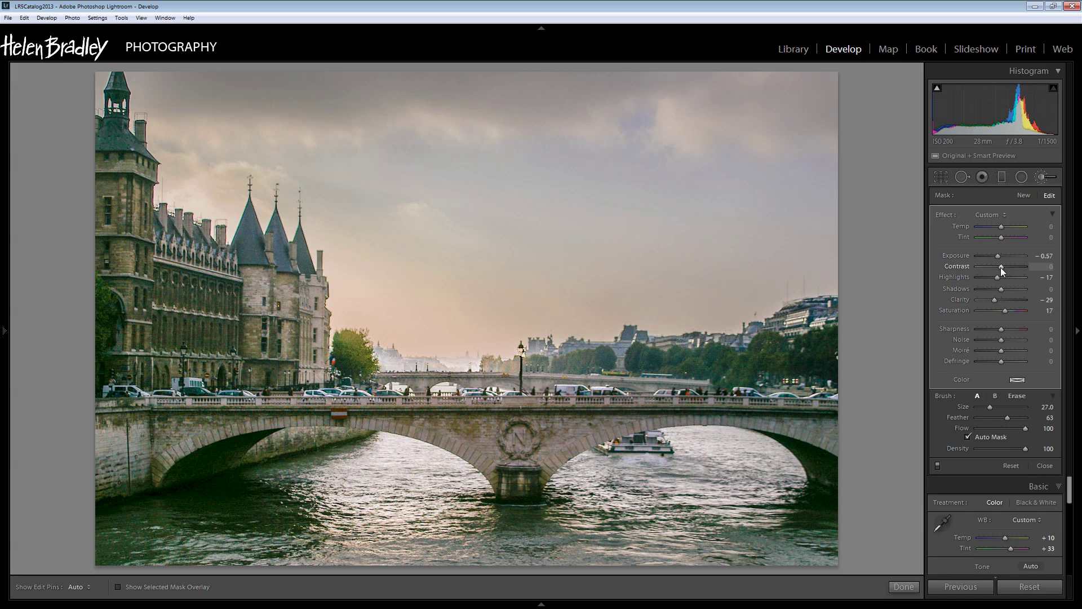
click(903, 588)
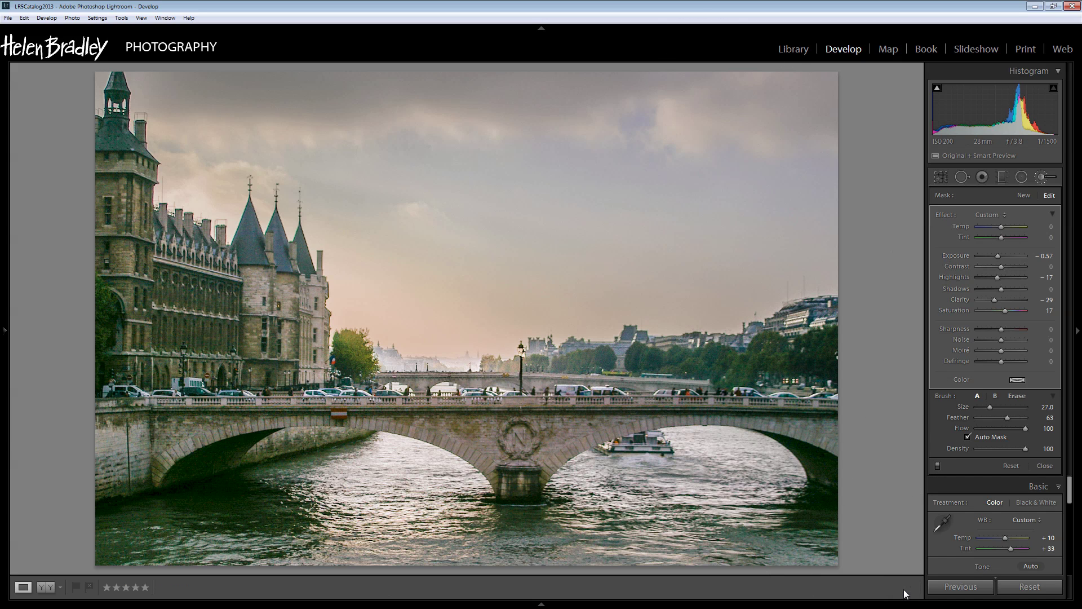
Step: Start a fourth brush mask on the hazy horizon with brush Size set to 3
click(1041, 177)
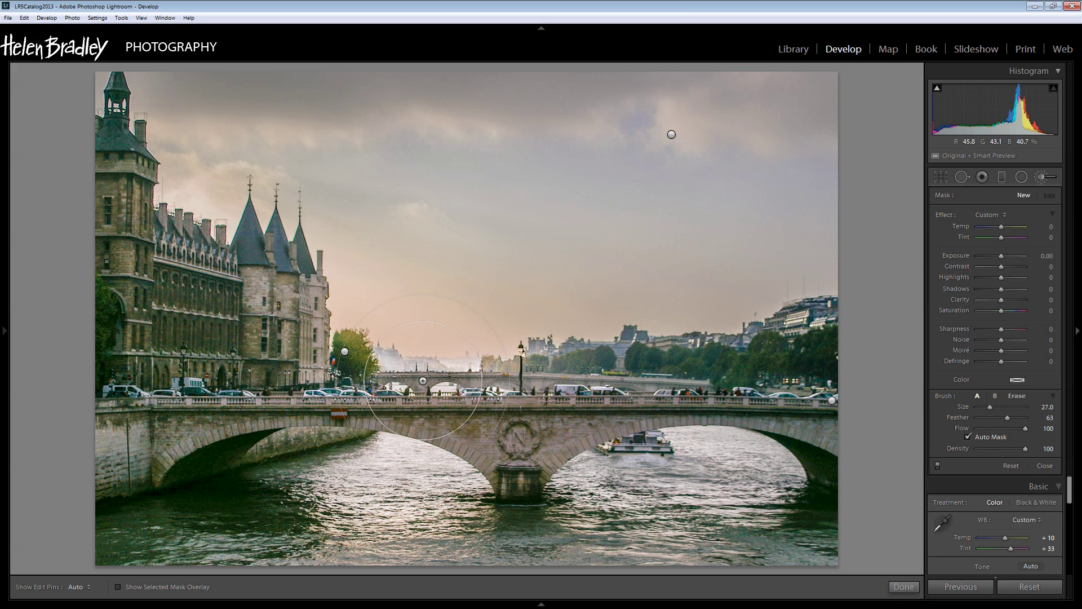
scroll(422, 380, down, 5)
scroll(405, 372, down, 4)
scroll(395, 367, up, 2)
click(394, 369)
key(h)
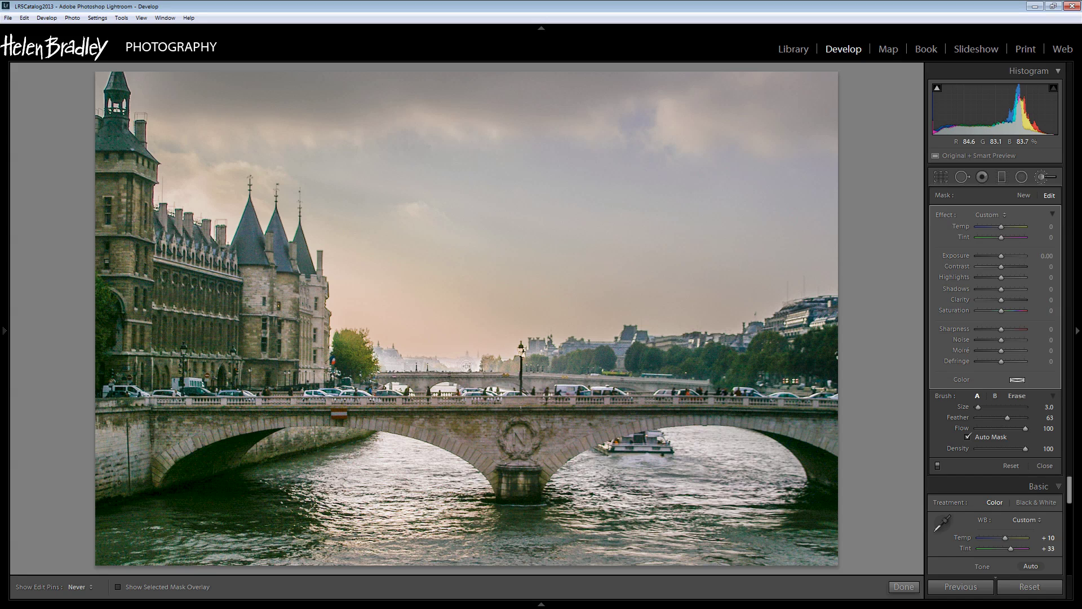
Step: Paint the mask along the distant skyline beside the tree using the red overlay, then hide it
click(118, 586)
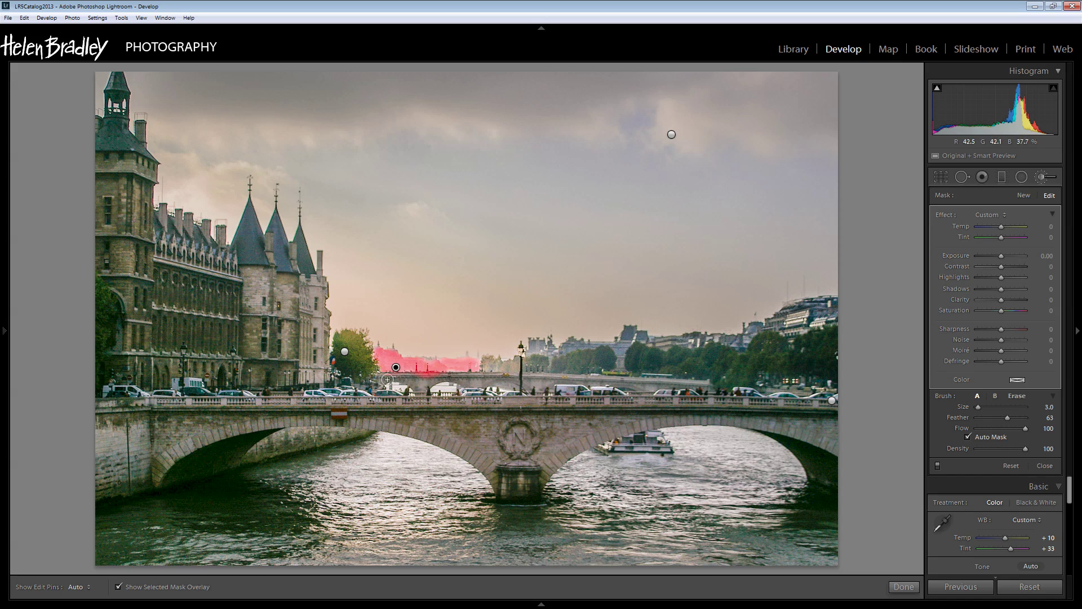
mouse_move(391, 379)
mouse_down()
mouse_move(422, 362)
mouse_move(510, 367)
mouse_move(480, 364)
mouse_up()
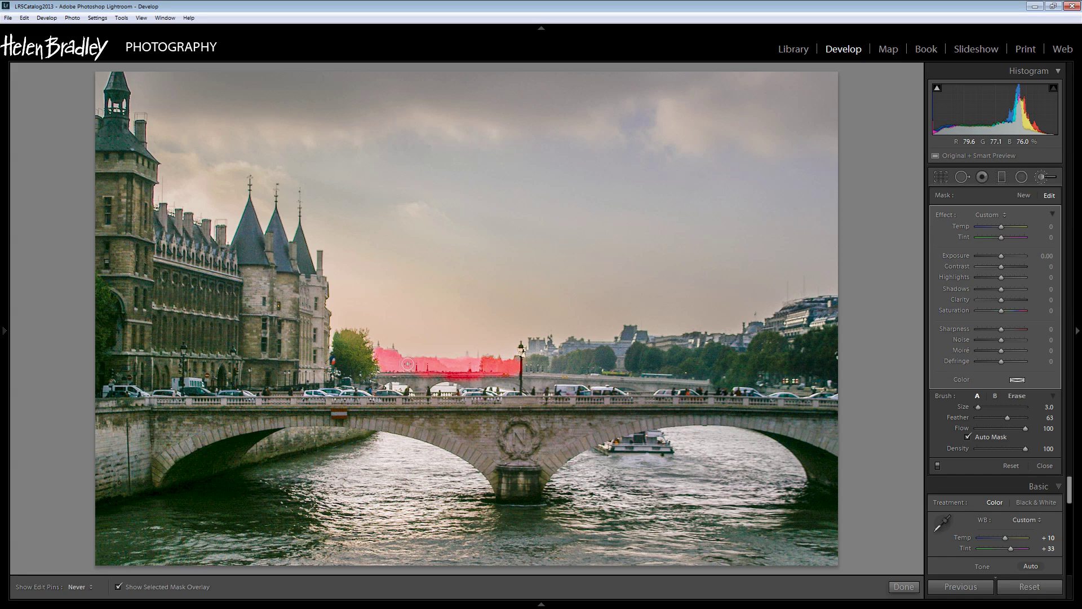
mouse_move(405, 364)
mouse_down()
mouse_move(373, 349)
mouse_move(384, 358)
mouse_move(381, 377)
mouse_move(516, 379)
mouse_up()
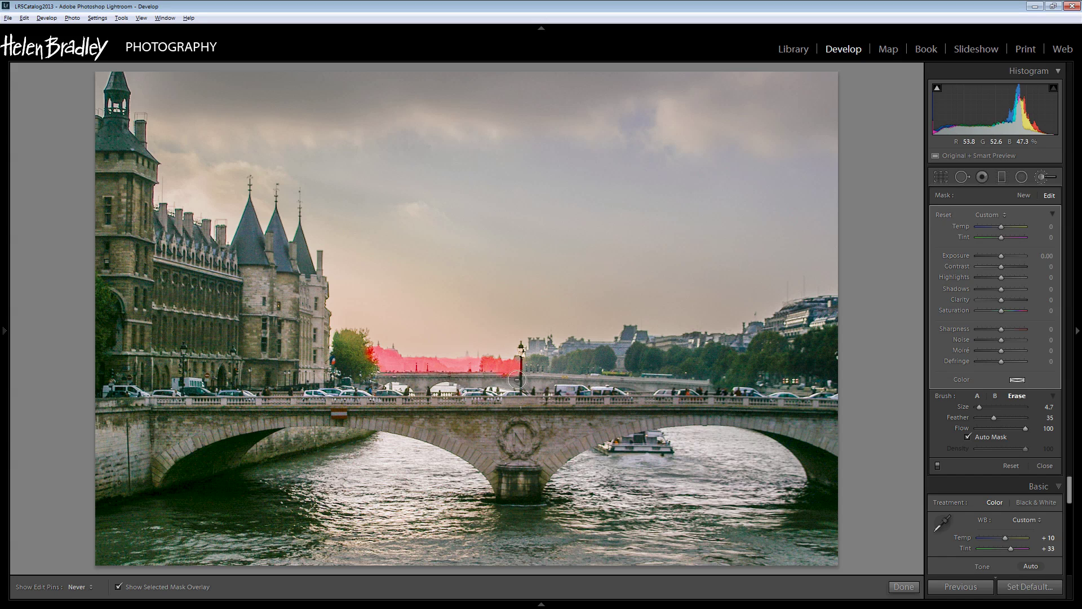
click(118, 586)
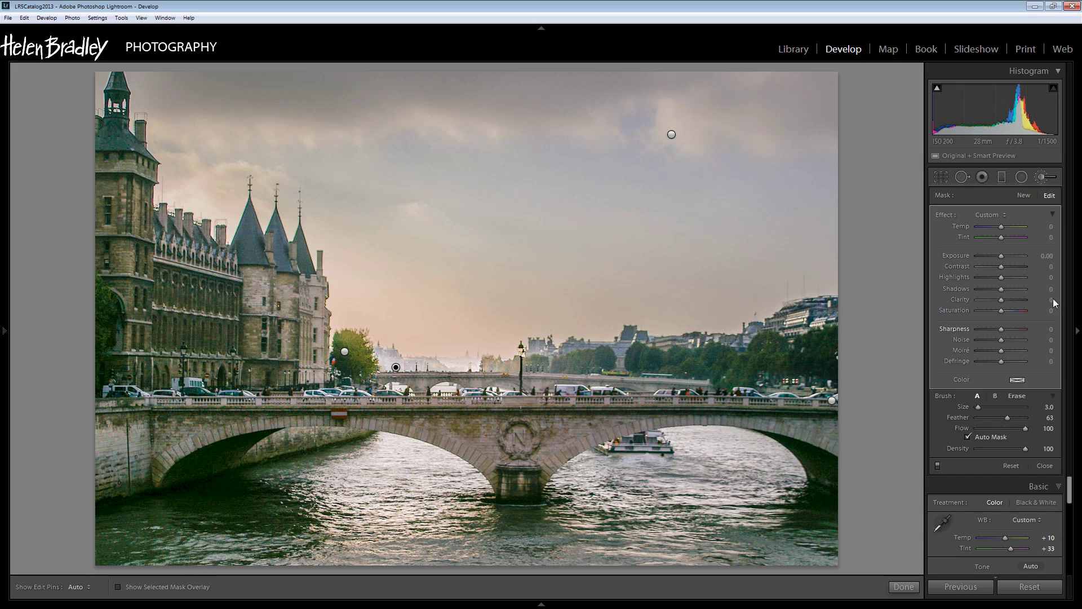
Step: Give the horizon mask Exposure −0.95, Contrast +17, Clarity −45 and Saturation +29
drag(1000, 256, 1001, 268)
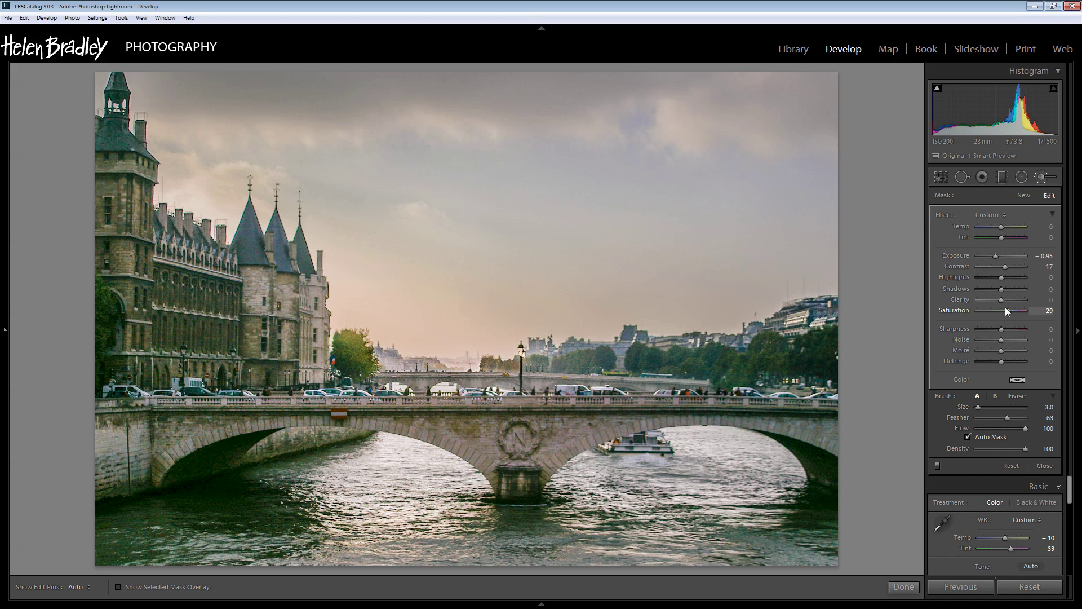
drag(1003, 300, 989, 298)
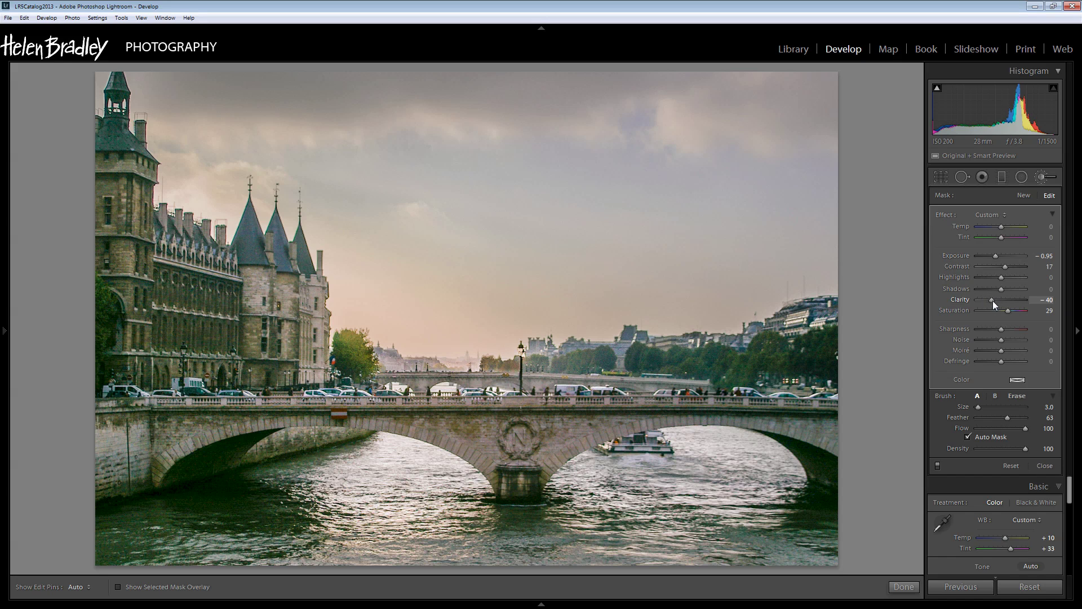
drag(992, 300, 991, 300)
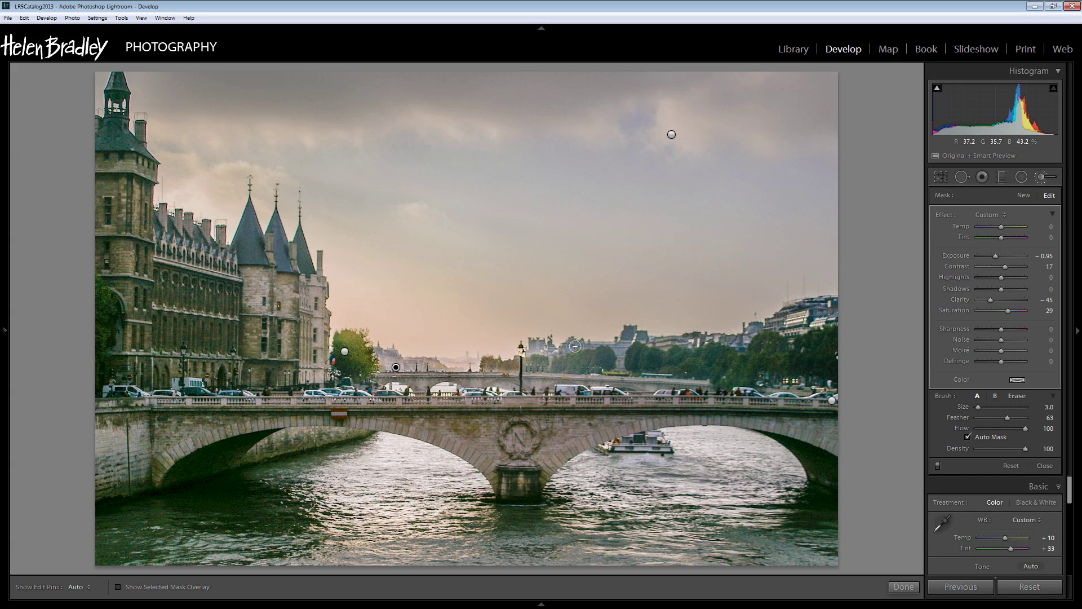
Step: Set the horizon mask's Amount to about 30, giving Exposure −0.64 and Clarity −31, and close the brush
click(1053, 214)
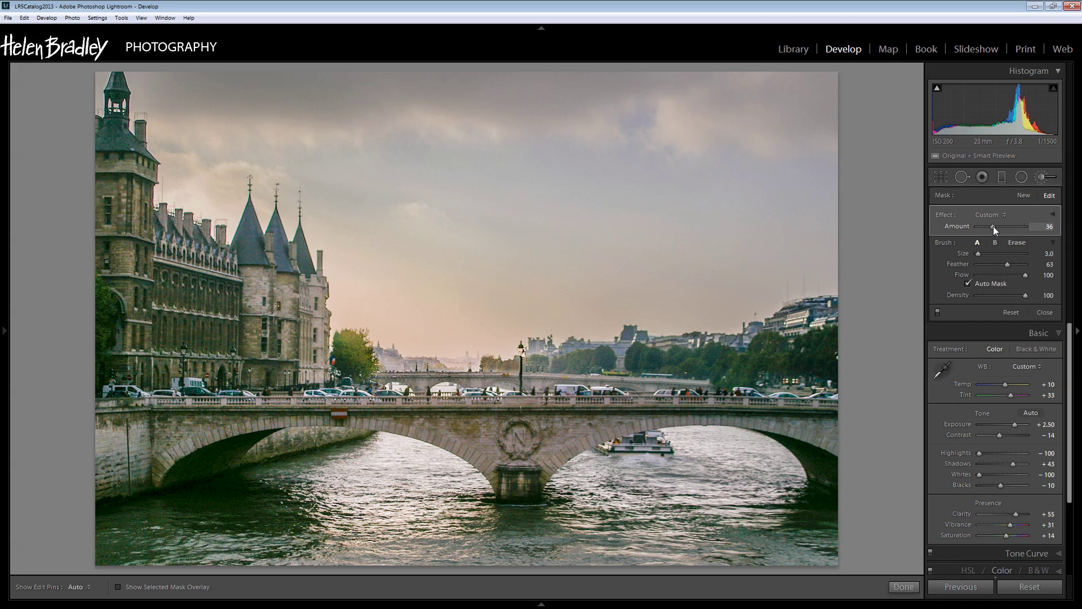
mouse_move(989, 227)
mouse_down()
mouse_move(961, 231)
mouse_move(989, 229)
mouse_up()
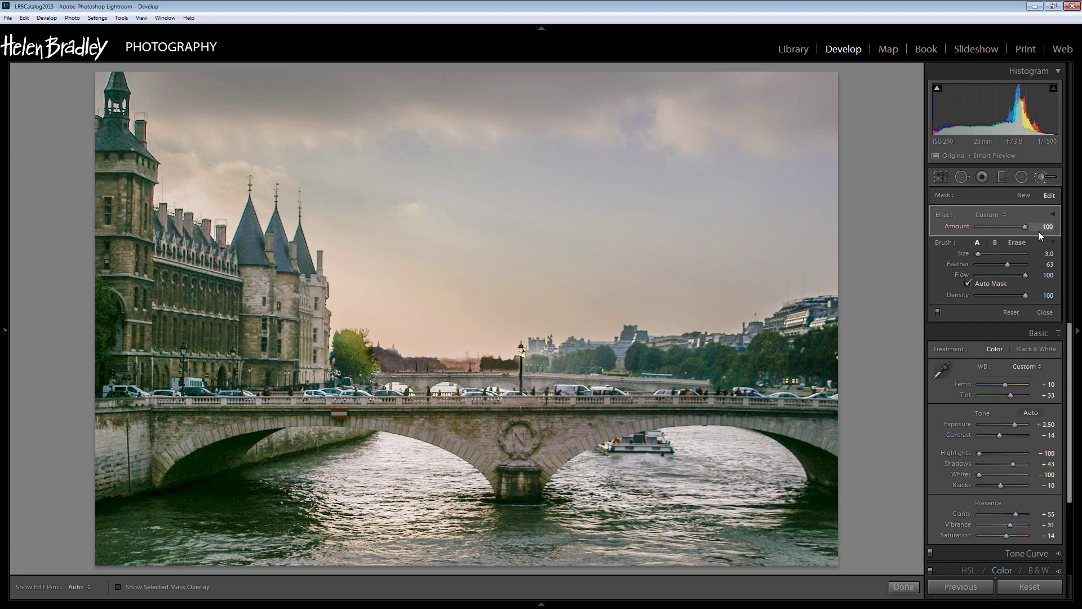
drag(1009, 231, 993, 233)
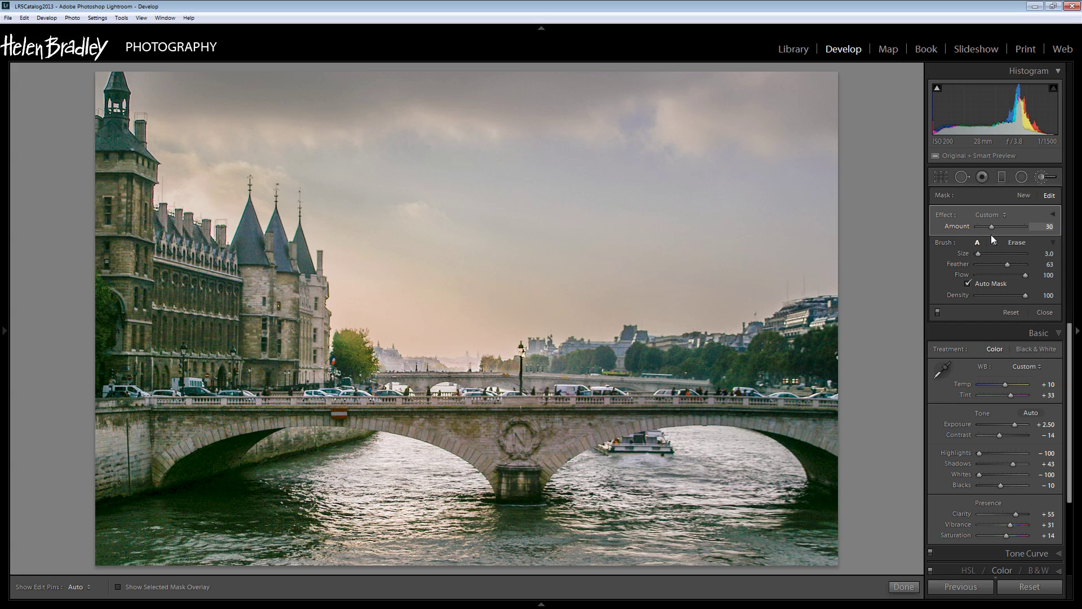
click(1052, 214)
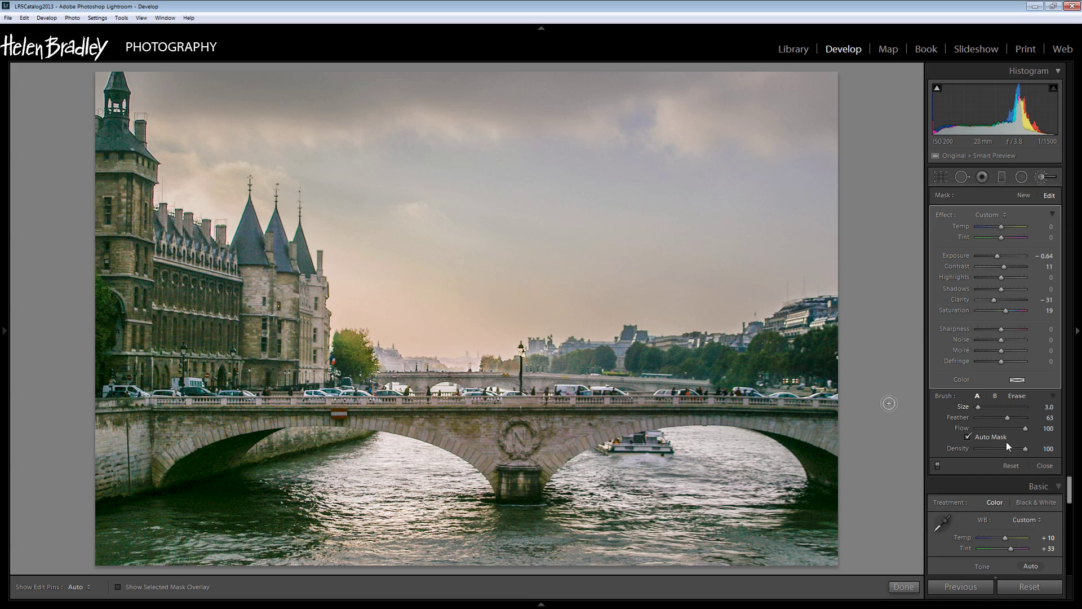
click(913, 587)
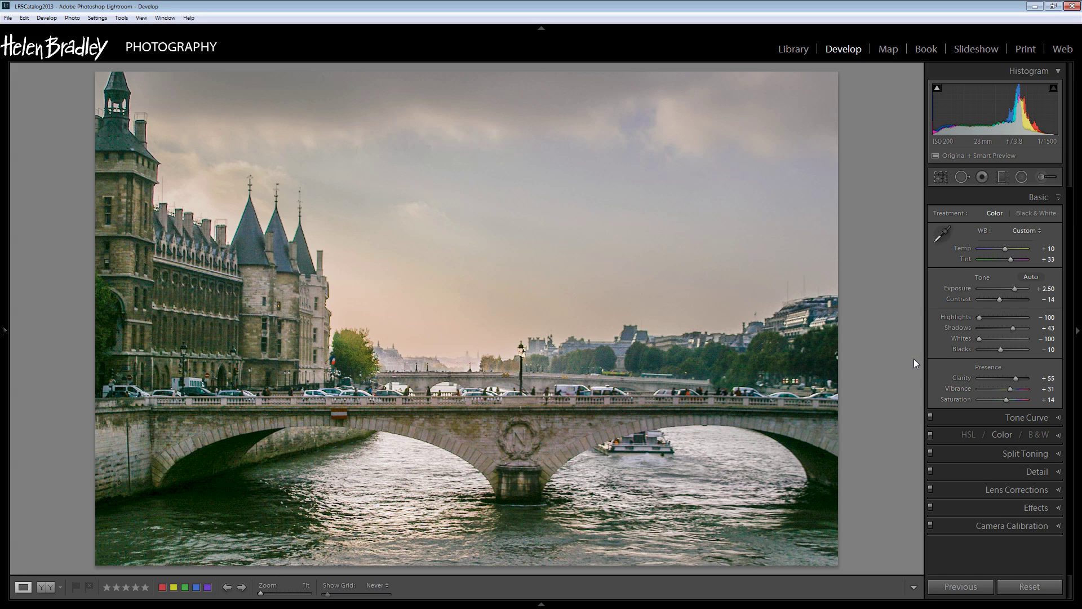
key(backslash)
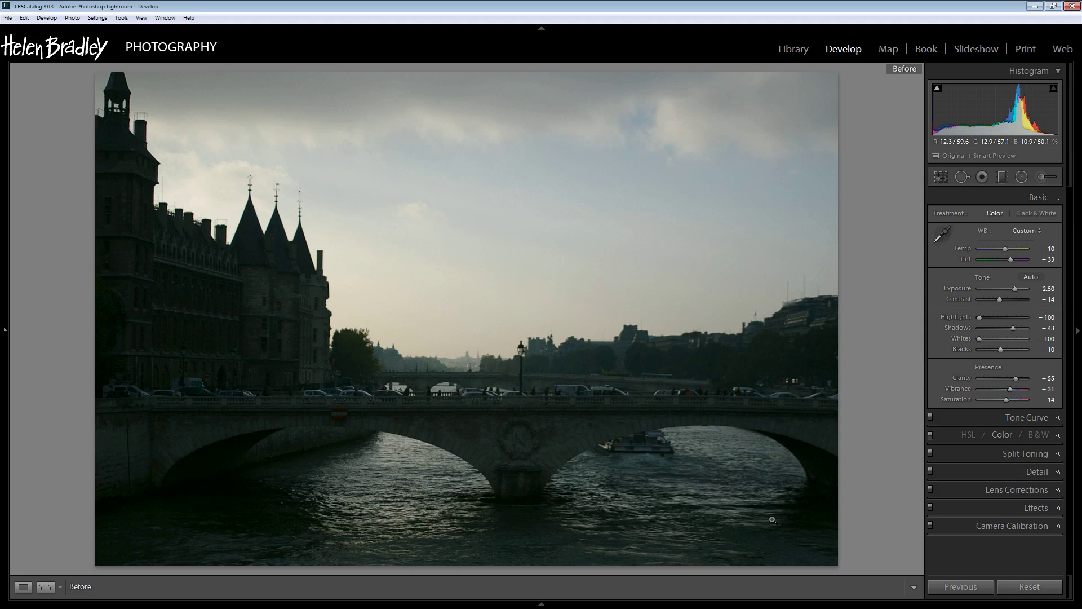
key(backslash)
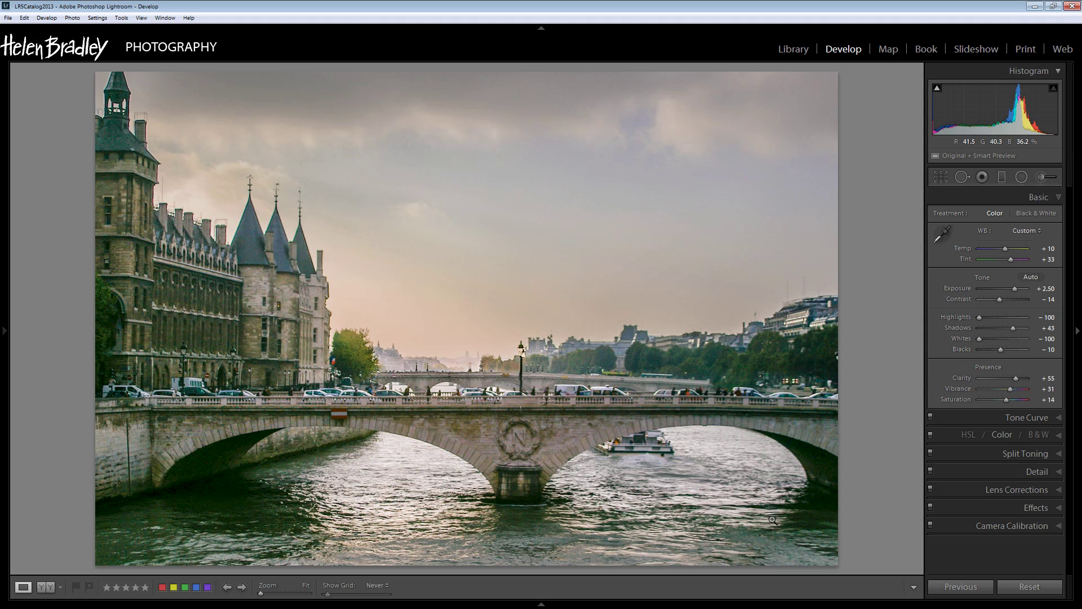